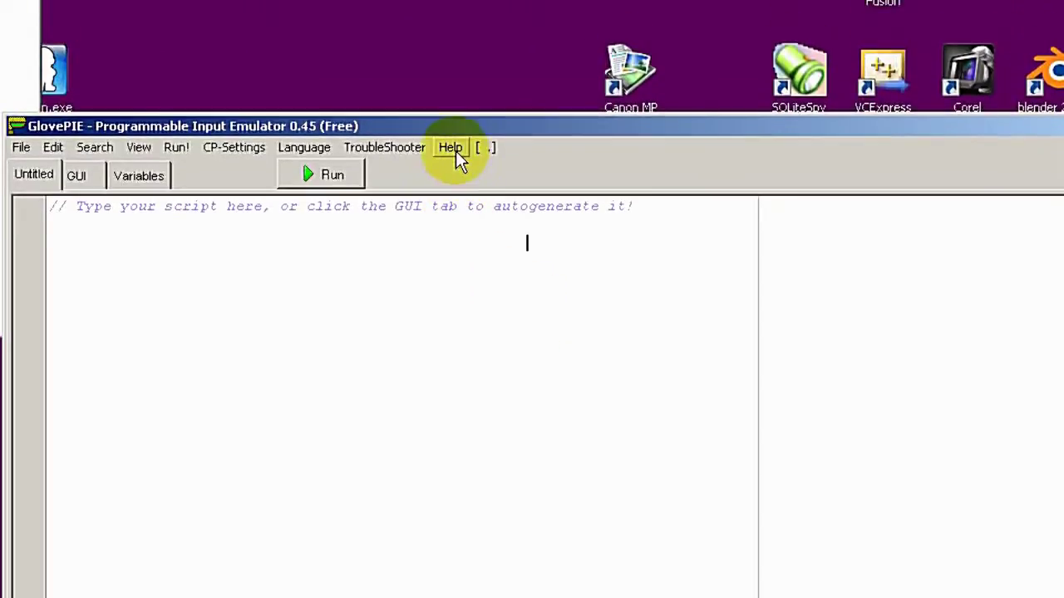
# - Open GlovePIE's Help menu
pyautogui.click(452, 60)
# - View the About box, then open Windows Game Controllers via CP-Settings > Joystick
pyautogui.click(391, 294)
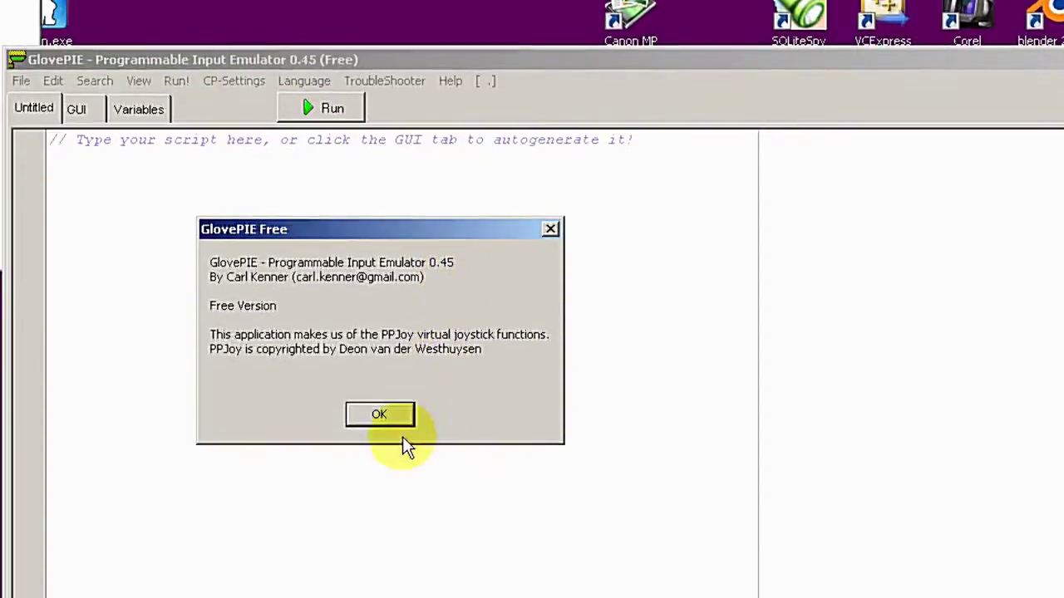
pyautogui.click(380, 460)
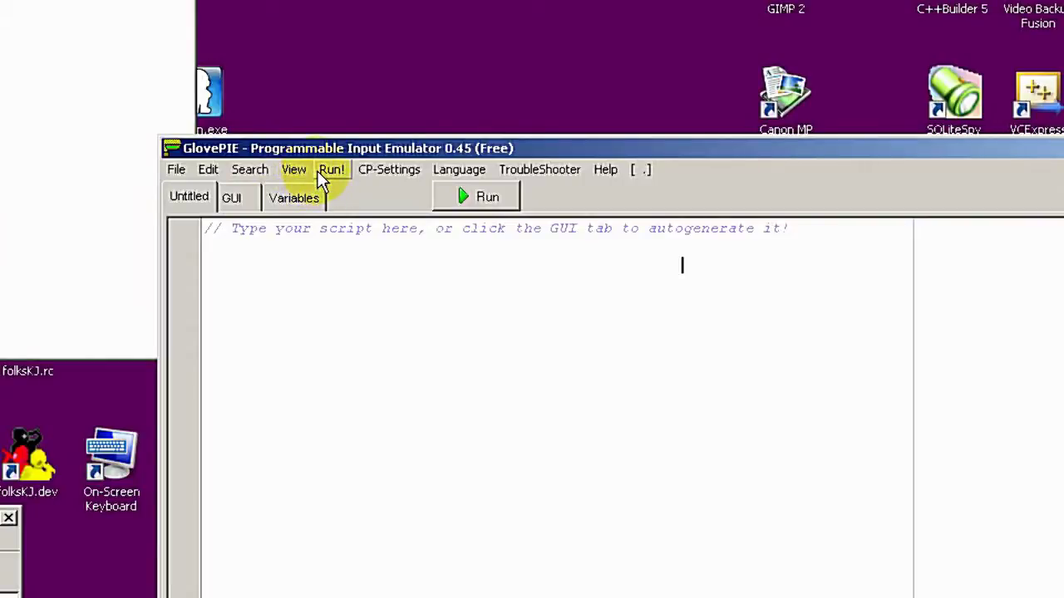
pyautogui.click(364, 170)
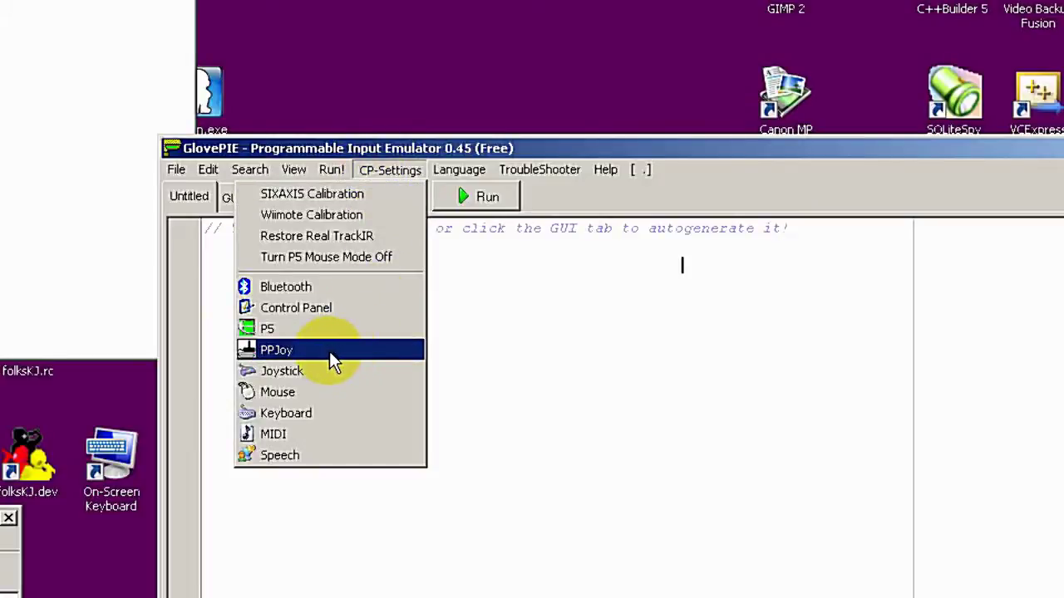
pyautogui.click(326, 375)
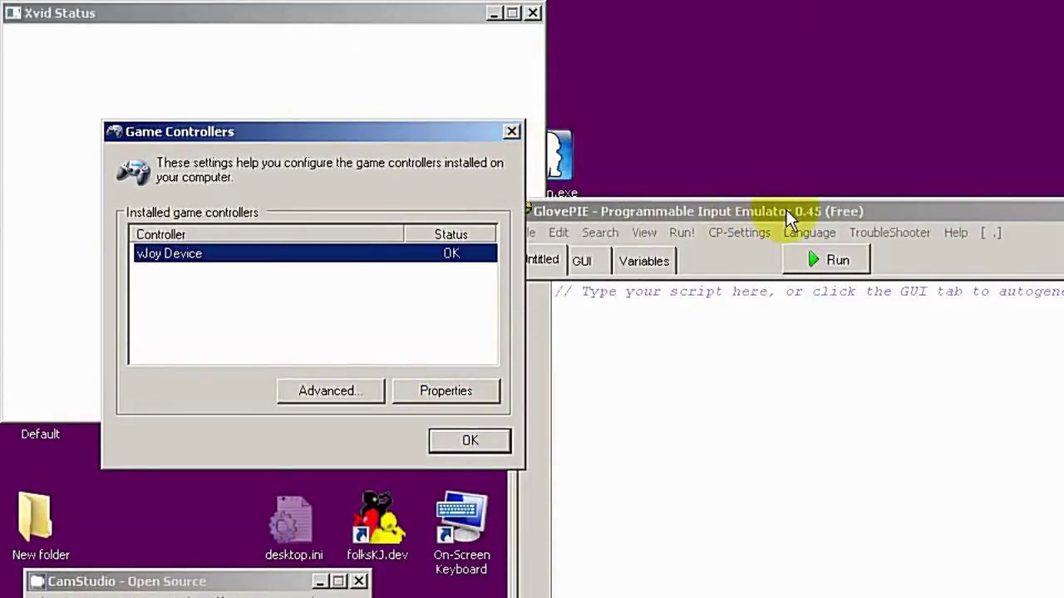
# - Move the GlovePIE window down and right, beside the Game Controllers list
pyautogui.moveTo(786, 146); pyautogui.dragTo(888, 172)
pyautogui.moveTo(844, 235); pyautogui.dragTo(853, 241)
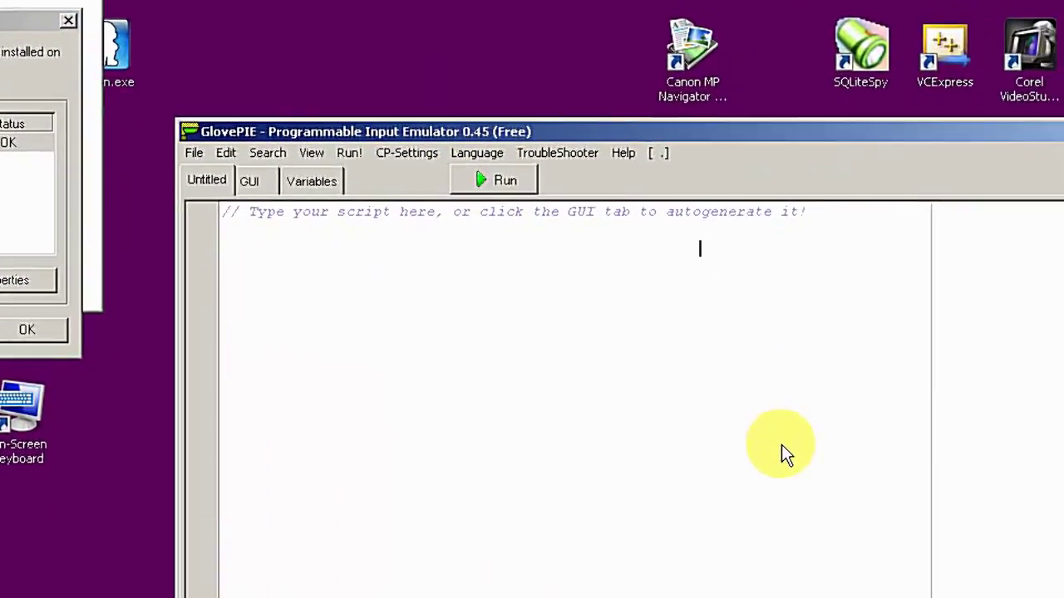
pyautogui.click(194, 153)
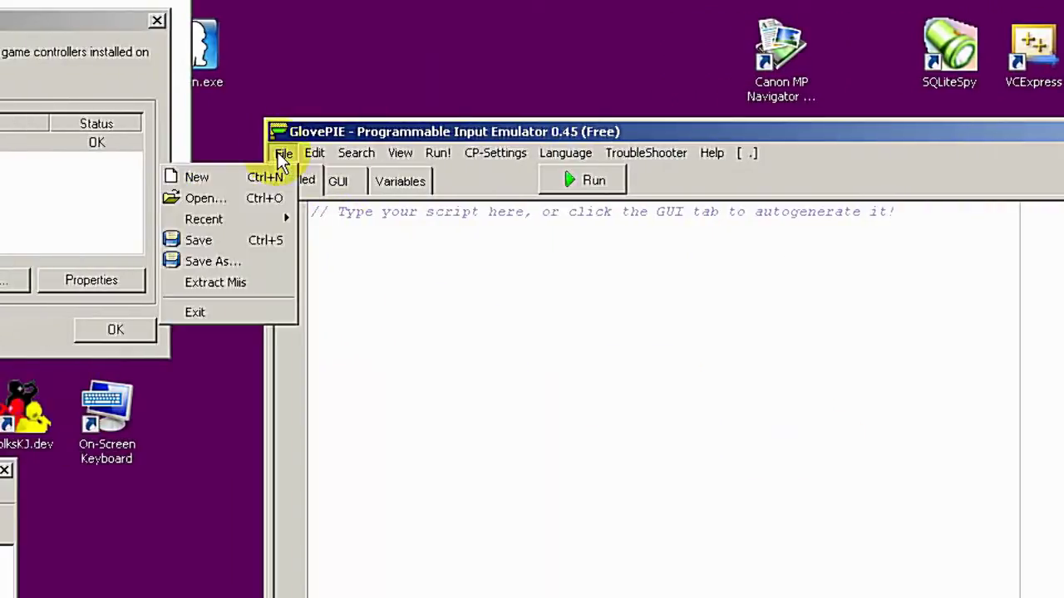
# - Load WiiVjoy3D.PIE from File > Recent
pyautogui.moveTo(245, 219)
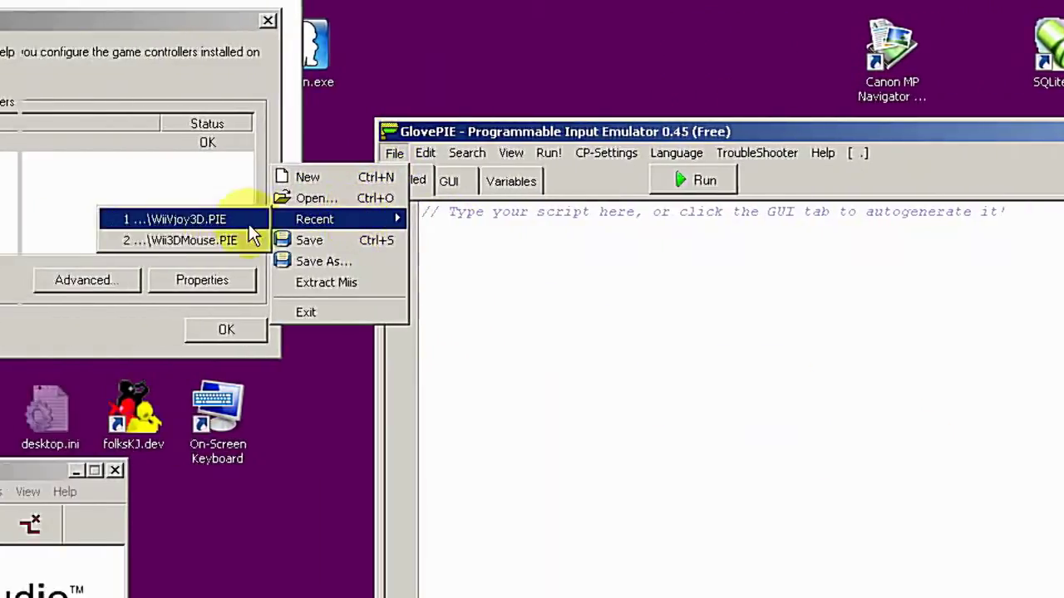
pyautogui.click(279, 224)
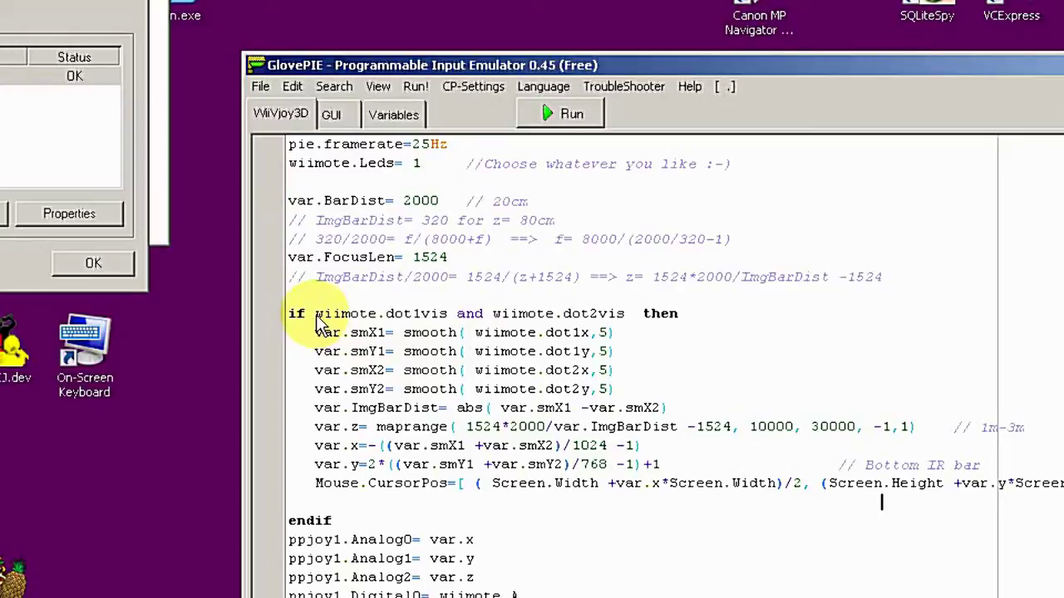
pyautogui.moveTo(287, 314); pyautogui.dragTo(680, 316)
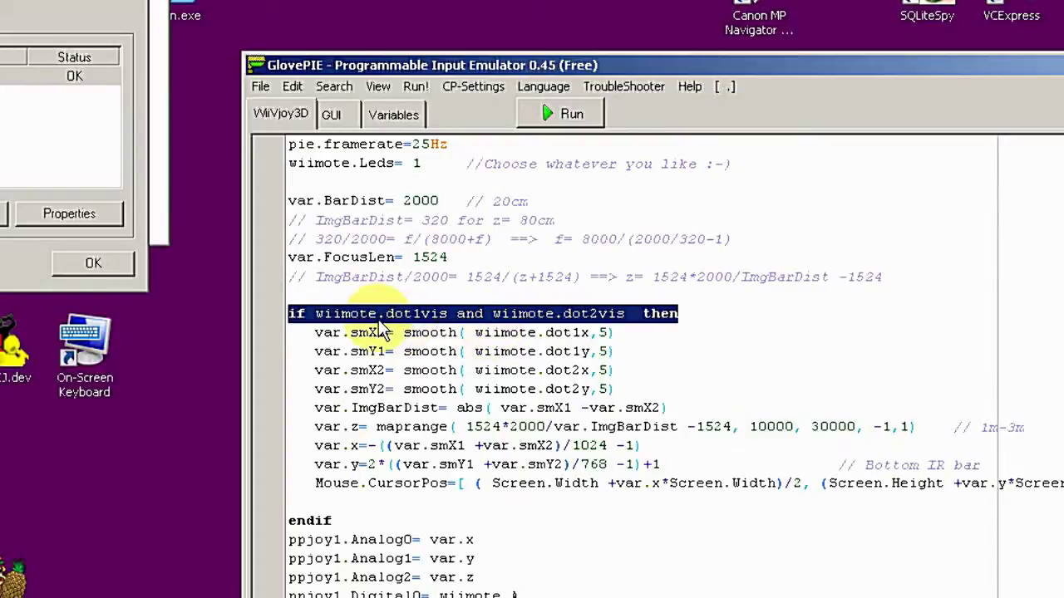
pyautogui.moveTo(316, 315); pyautogui.dragTo(626, 317)
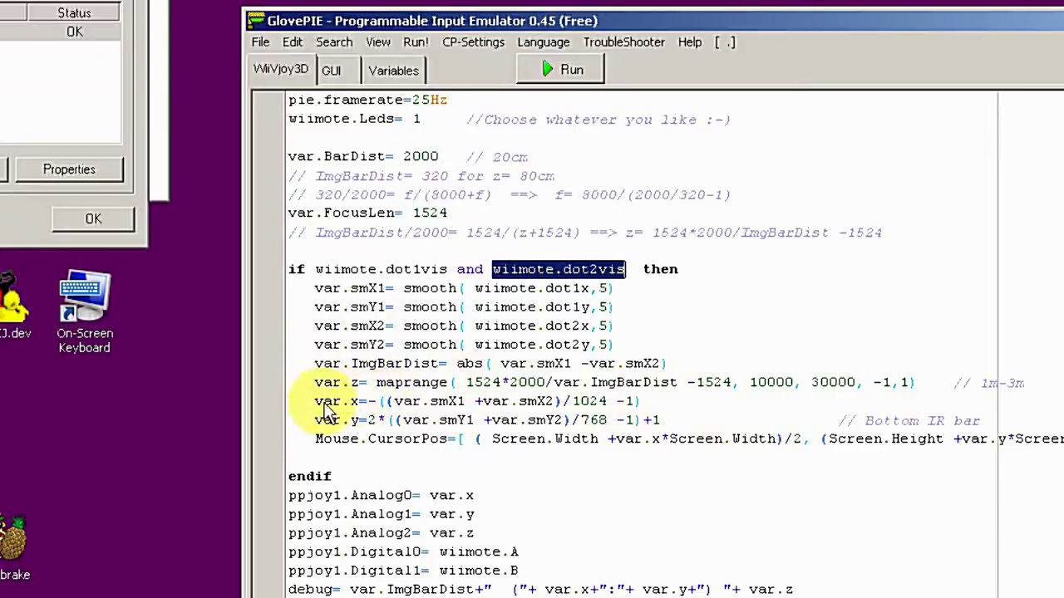
pyautogui.moveTo(316, 439); pyautogui.dragTo(462, 453)
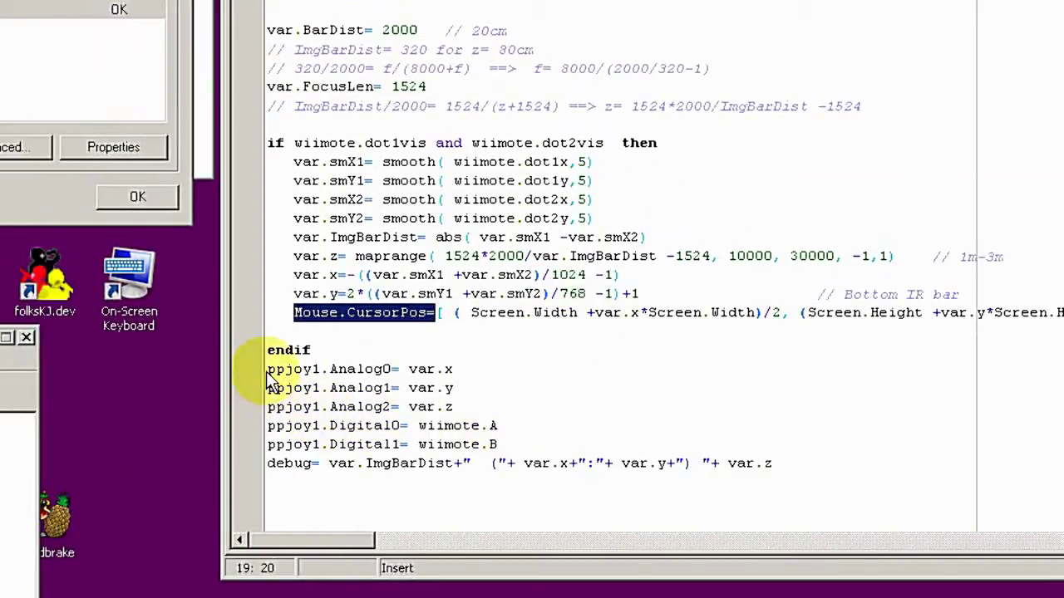
# - Highlight the ppjoy1.Analog0 and ppjoy1.Analog1 output lines
pyautogui.moveTo(267, 373); pyautogui.dragTo(454, 390)
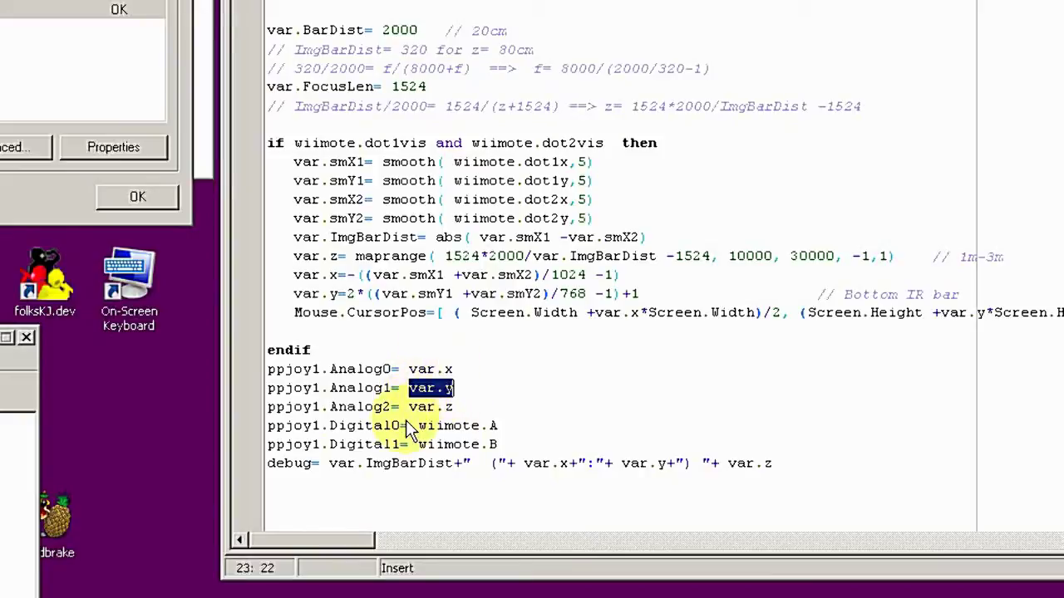
pyautogui.moveTo(268, 369); pyautogui.dragTo(390, 386)
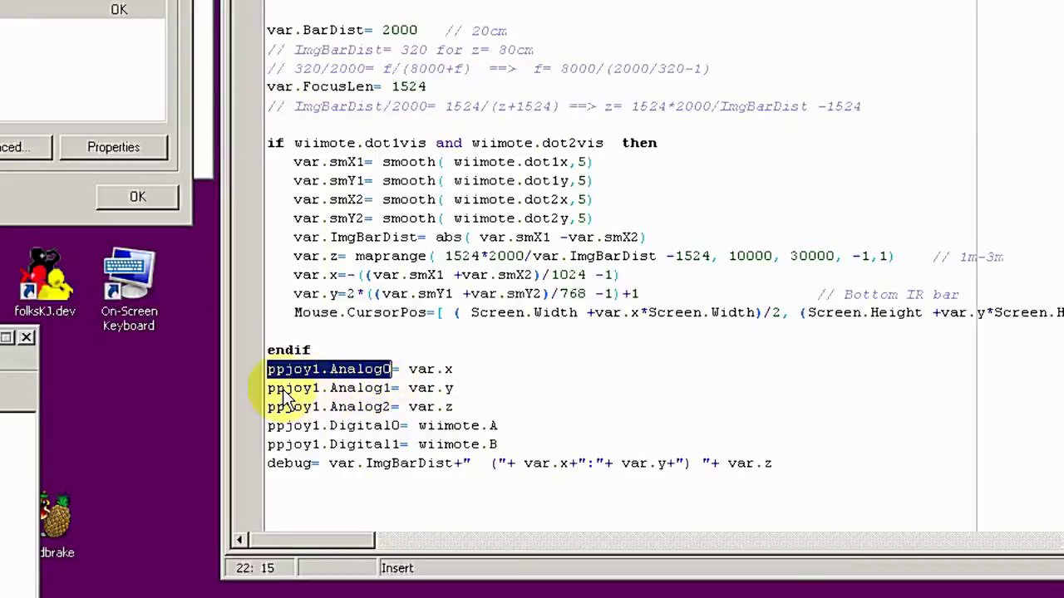
pyautogui.moveTo(268, 390); pyautogui.dragTo(393, 392)
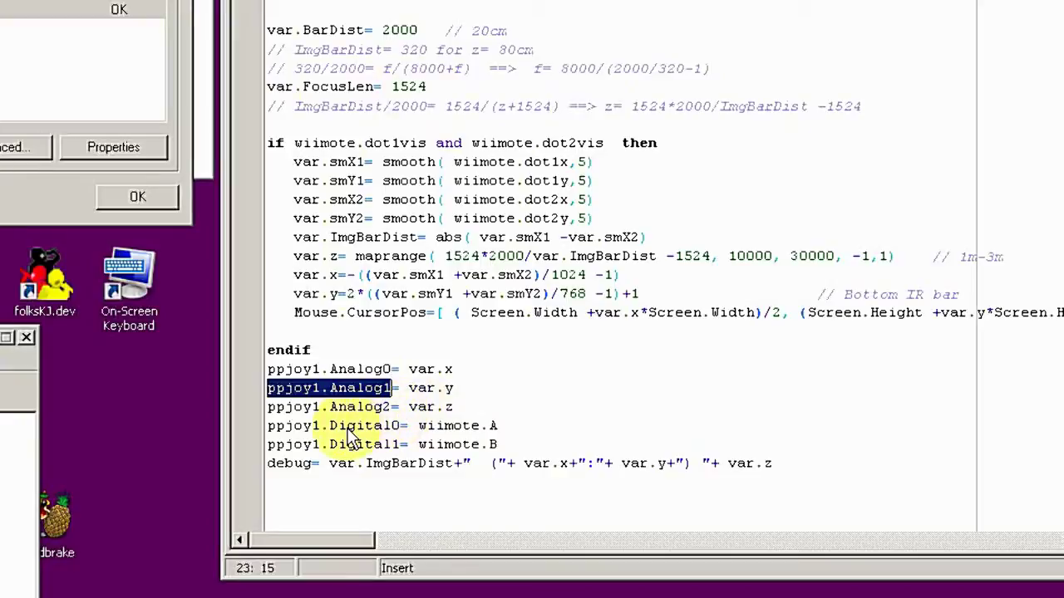
# - Highlight wiimote.A and wiimote.B on the Digital0 and Digital1 lines, then the debug line
pyautogui.click(268, 426)
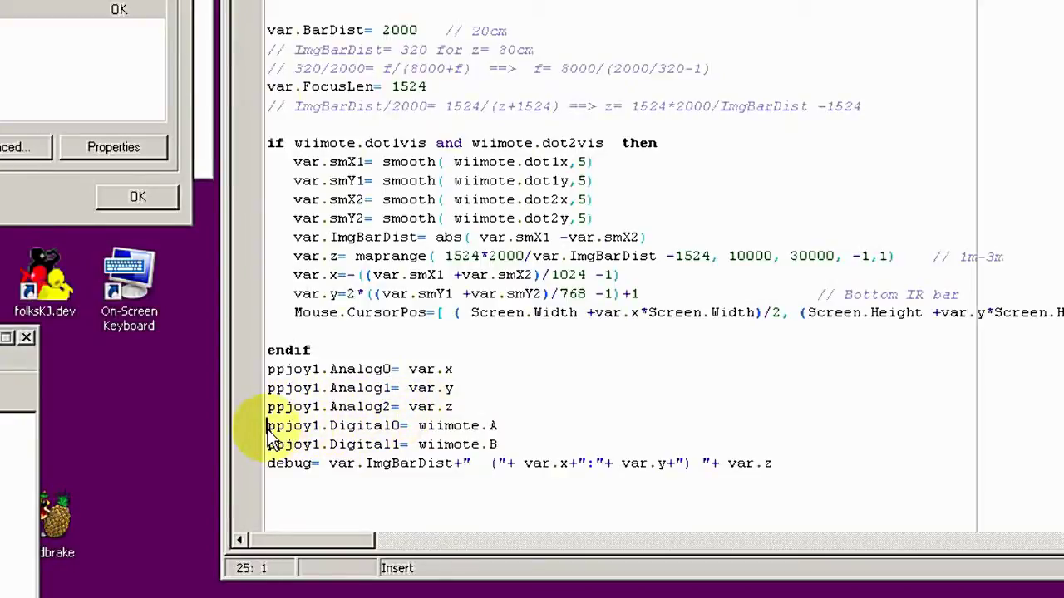
pyautogui.doubleClick(475, 425)
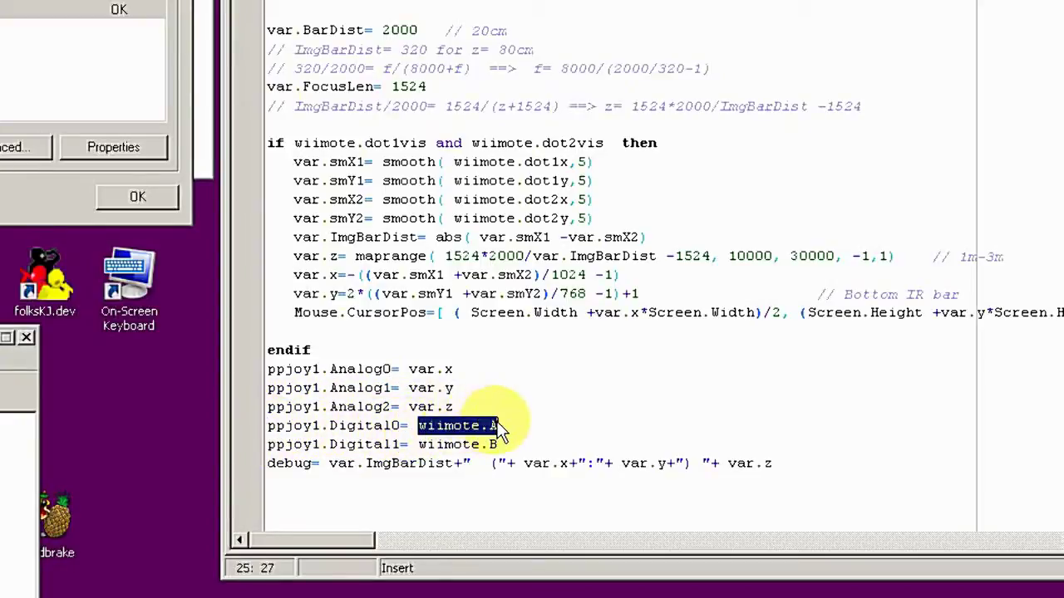
pyautogui.moveTo(419, 446); pyautogui.dragTo(502, 453)
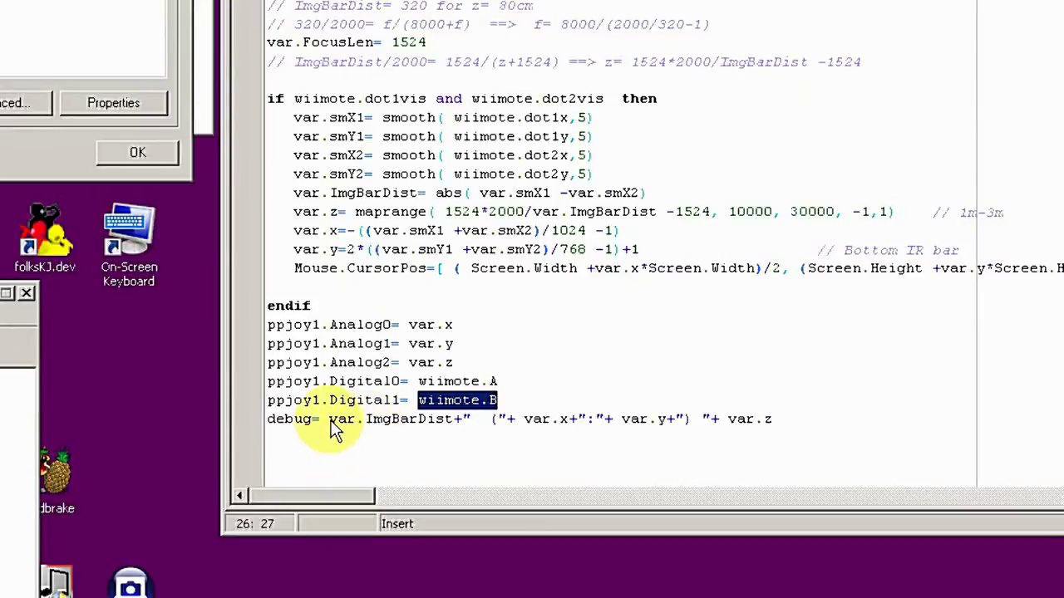
pyautogui.moveTo(314, 422); pyautogui.dragTo(781, 426)
pyautogui.click(339, 418)
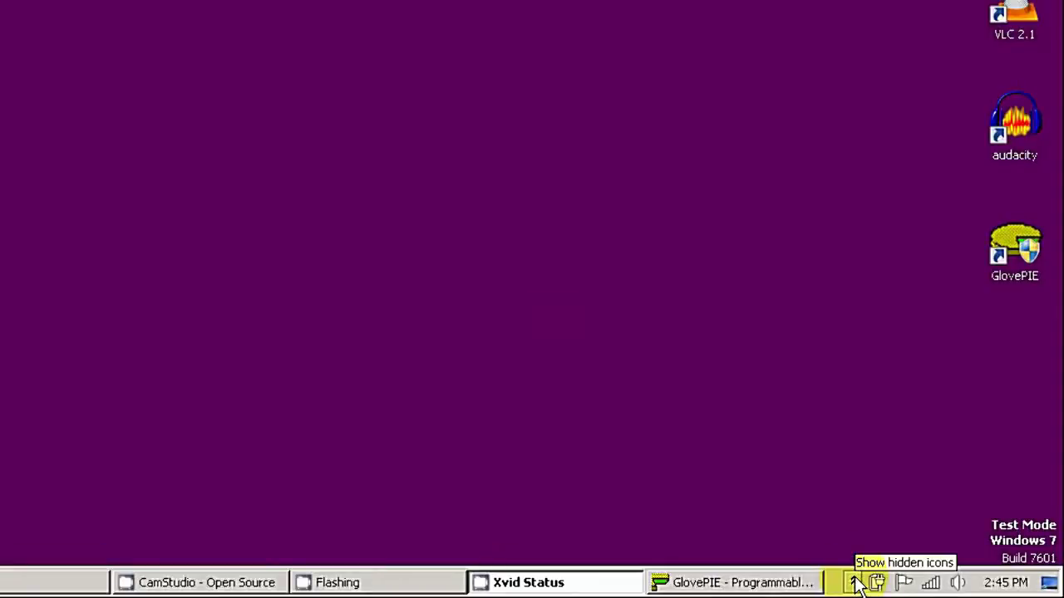
# - Open Toshiba Bluetooth Settings from the tray's Bluetooth icon and start a new connection
pyautogui.click(857, 583)
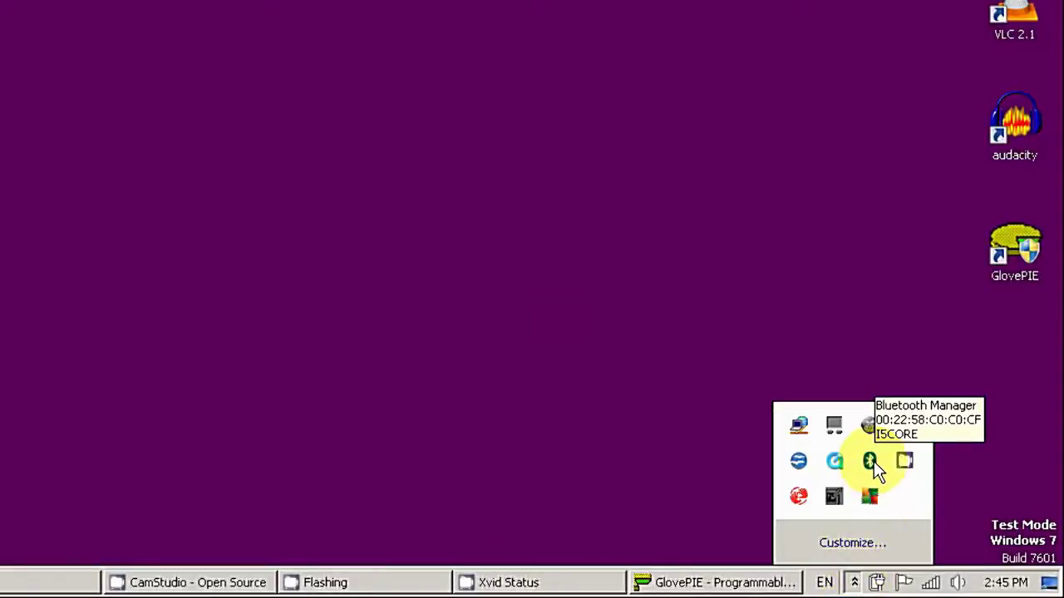
pyautogui.rightClick(870, 462)
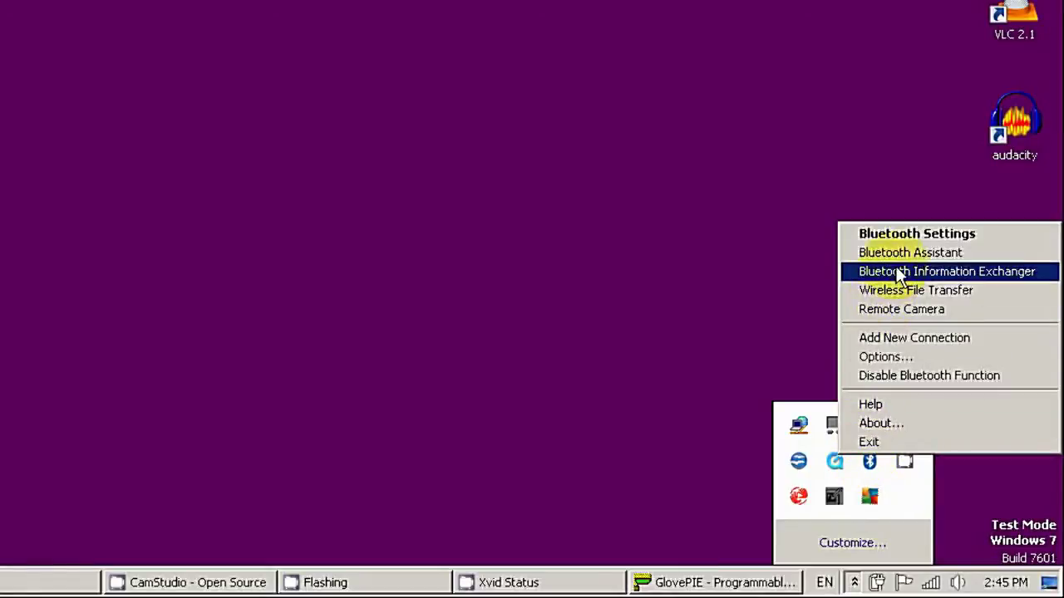
pyautogui.click(912, 233)
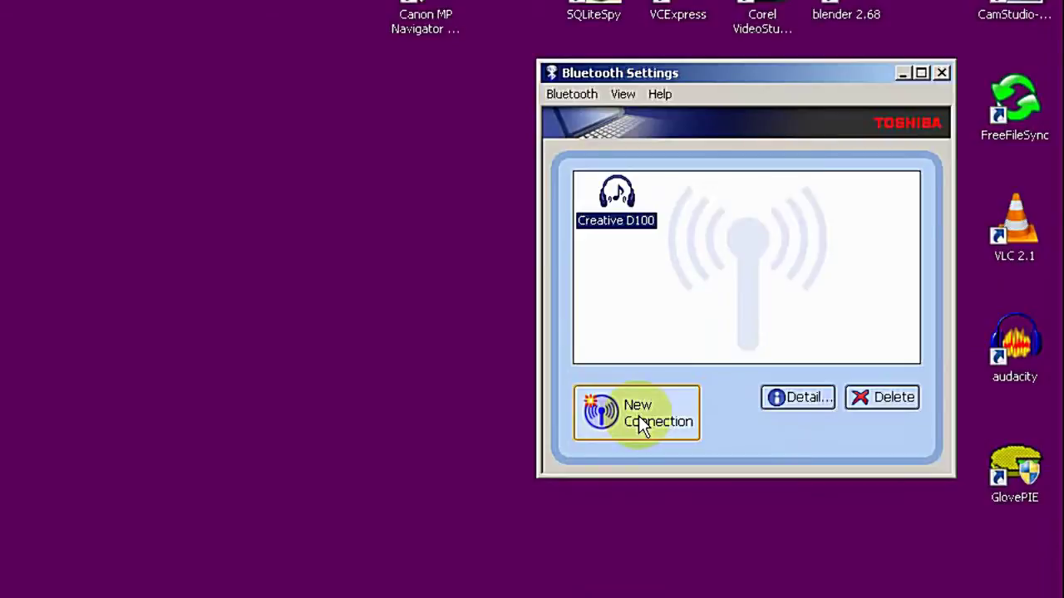
pyautogui.click(639, 415)
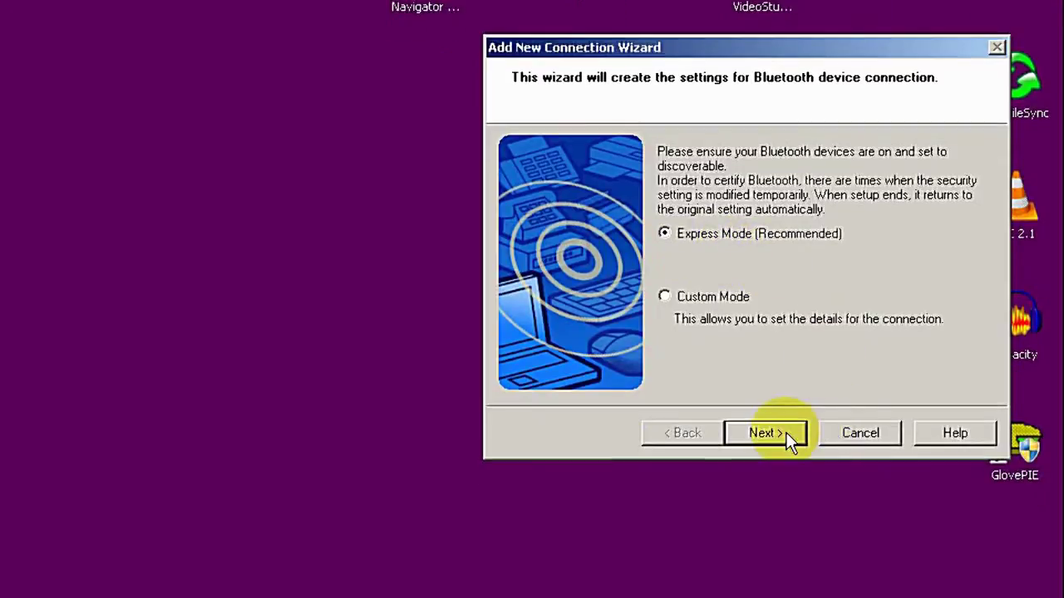
# - Pair the Nintendo RVL-CNT-01 Wiimote in Express Mode and finish the wizard
pyautogui.click(763, 433)
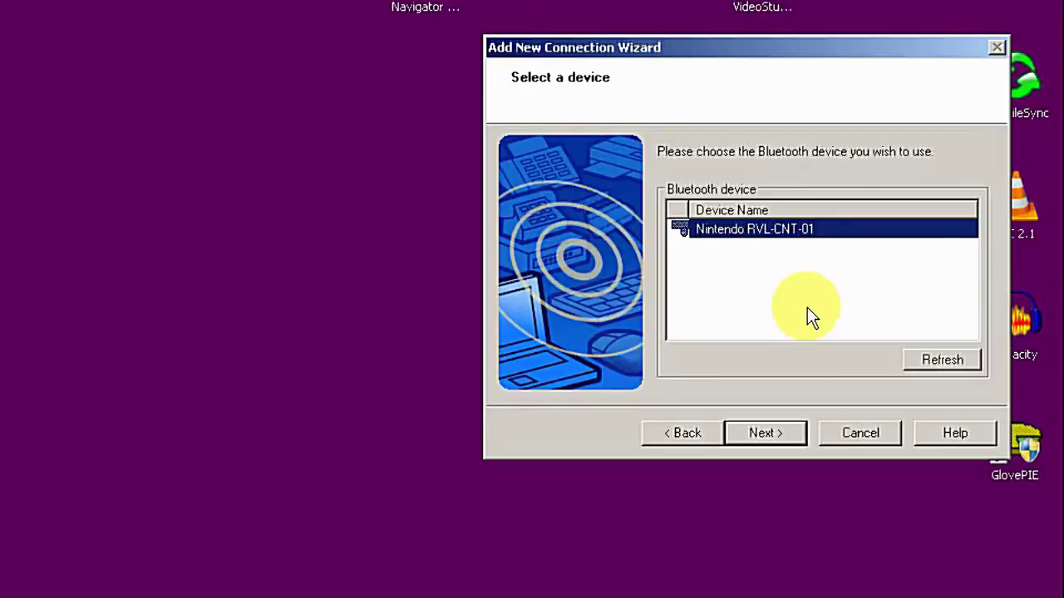
pyautogui.click(784, 434)
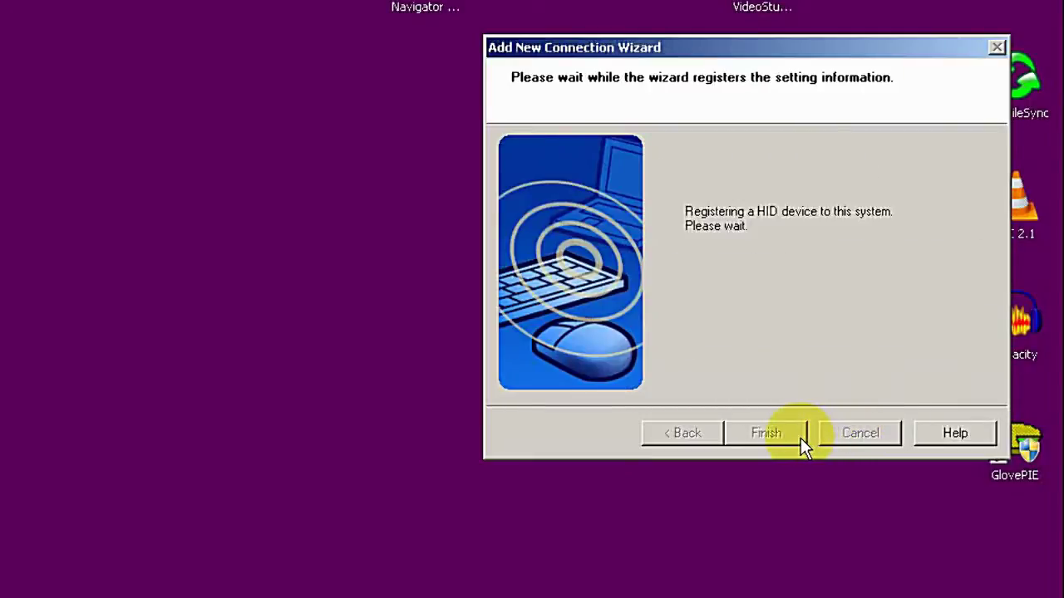
pyautogui.click(794, 438)
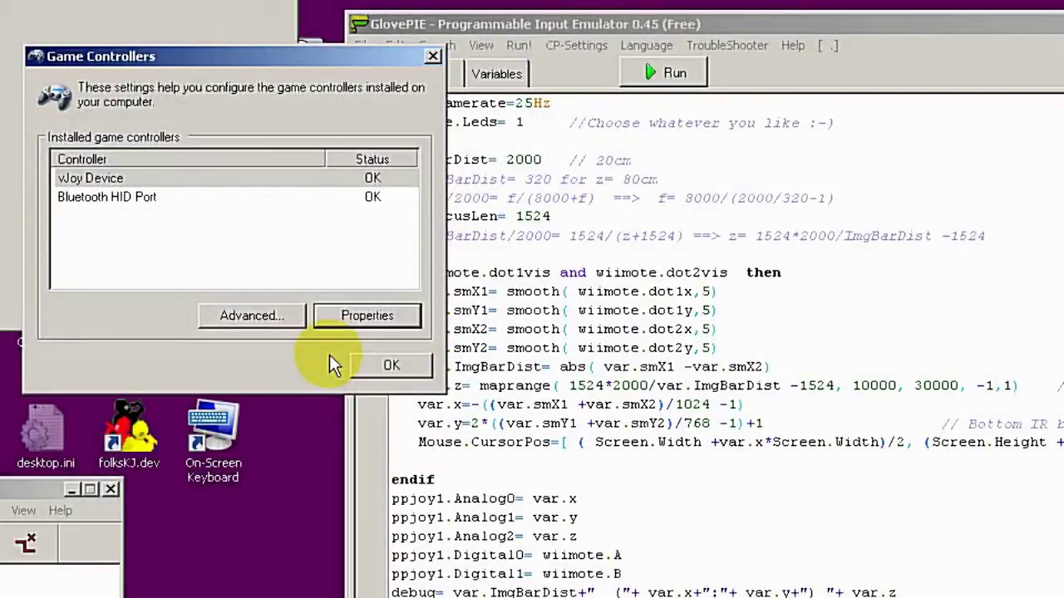
# - Open the vJoy Device's Properties and drag the Test dialog up and left
pyautogui.click(286, 183)
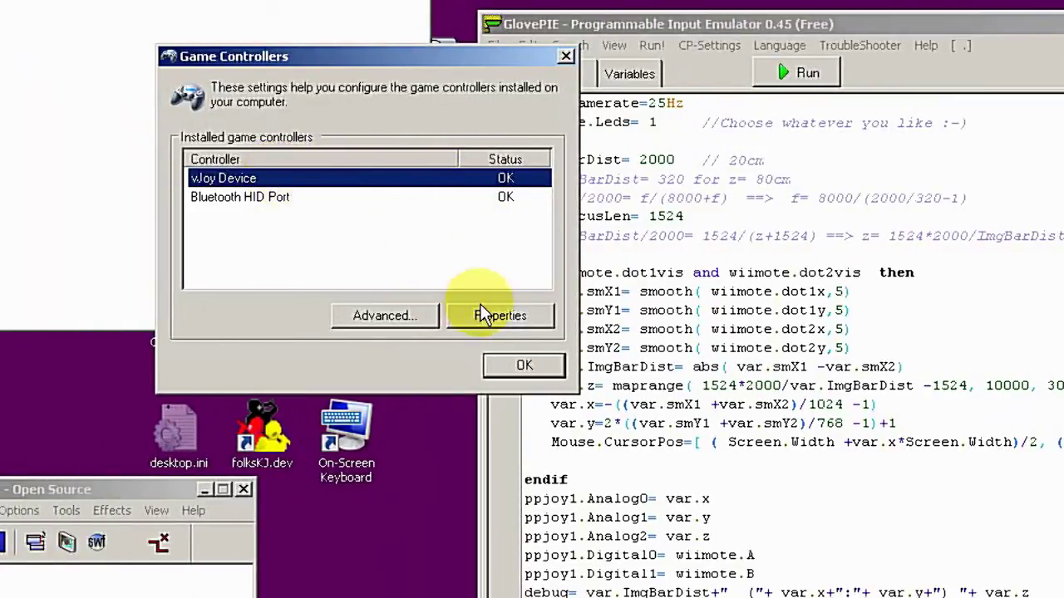
pyautogui.click(483, 317)
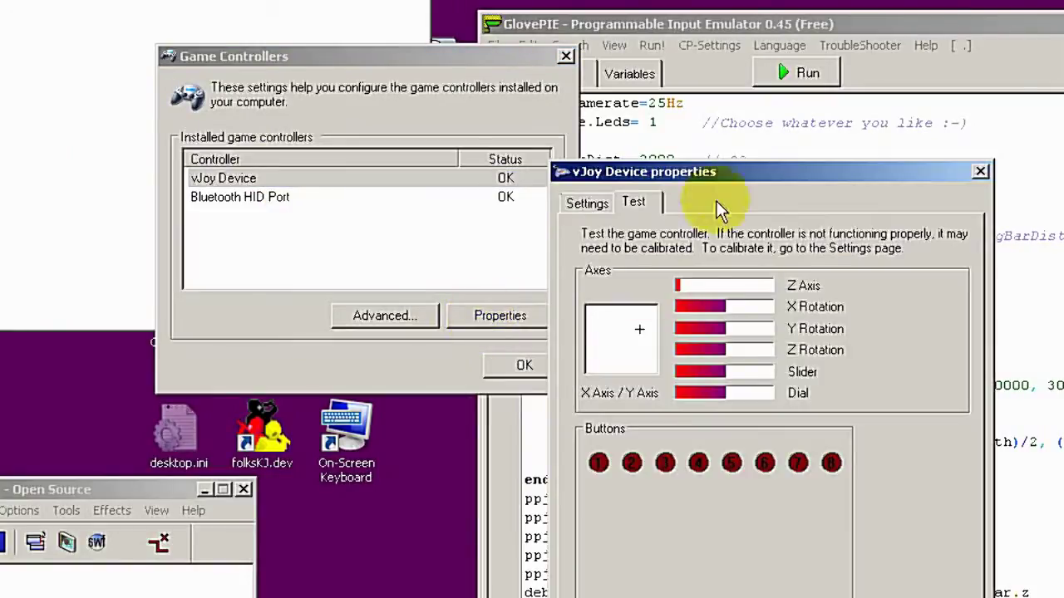
pyautogui.moveTo(723, 172); pyautogui.dragTo(619, 63)
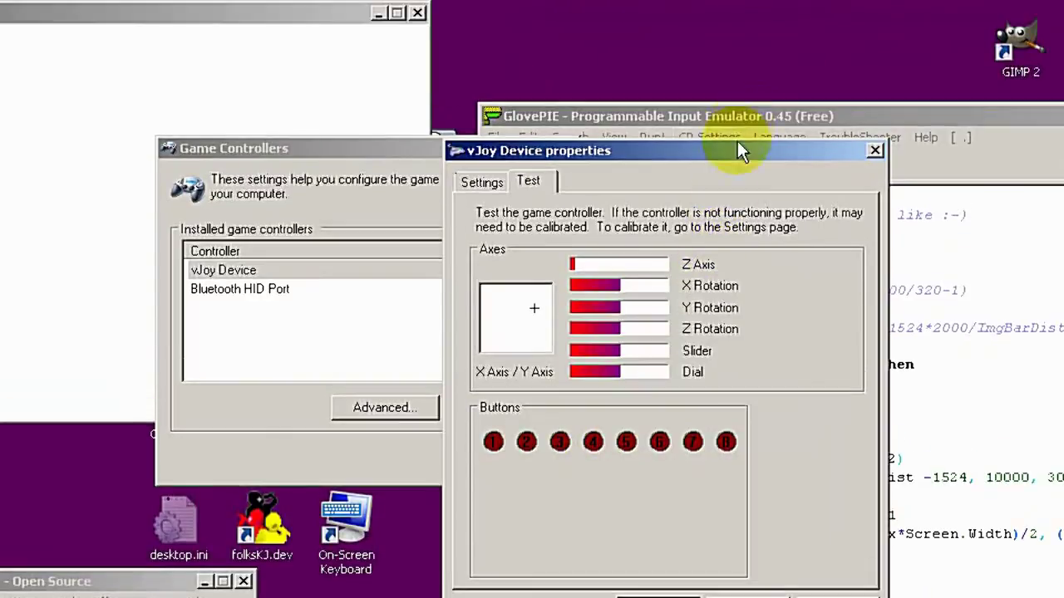
# - Run the WiiVjoy3D script in GlovePIE with the vJoy Test window placed beside it
pyautogui.moveTo(742, 143); pyautogui.dragTo(467, 106)
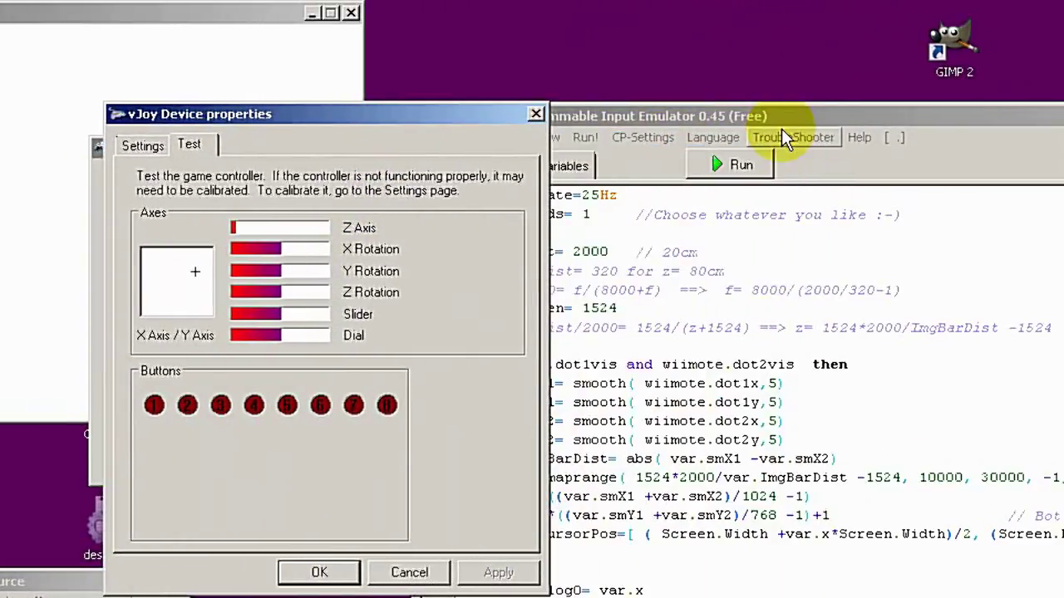
pyautogui.click(787, 120)
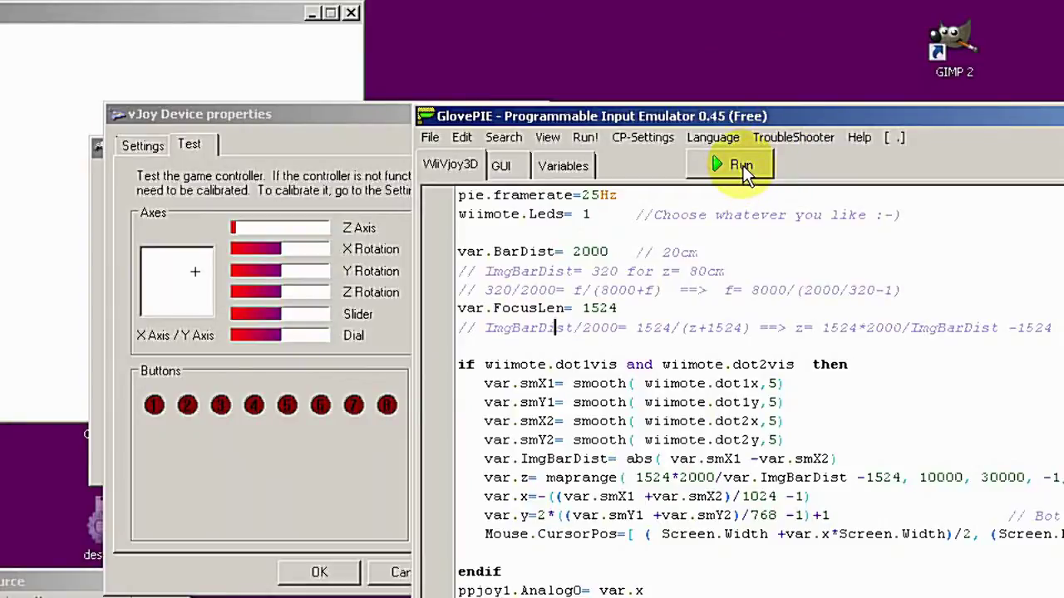
pyautogui.click(743, 165)
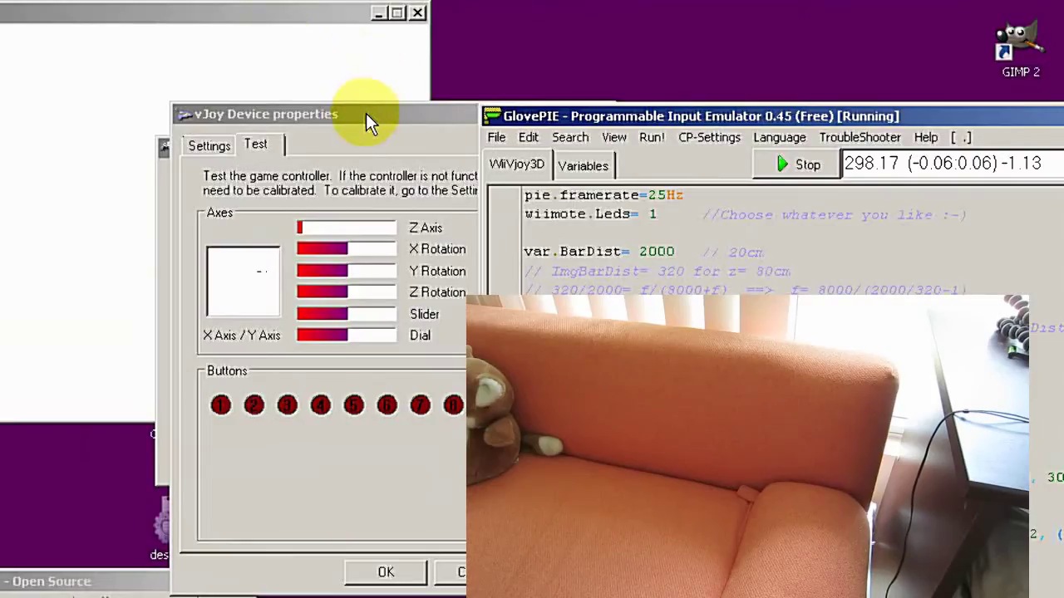
pyautogui.moveTo(370, 122); pyautogui.dragTo(714, 228)
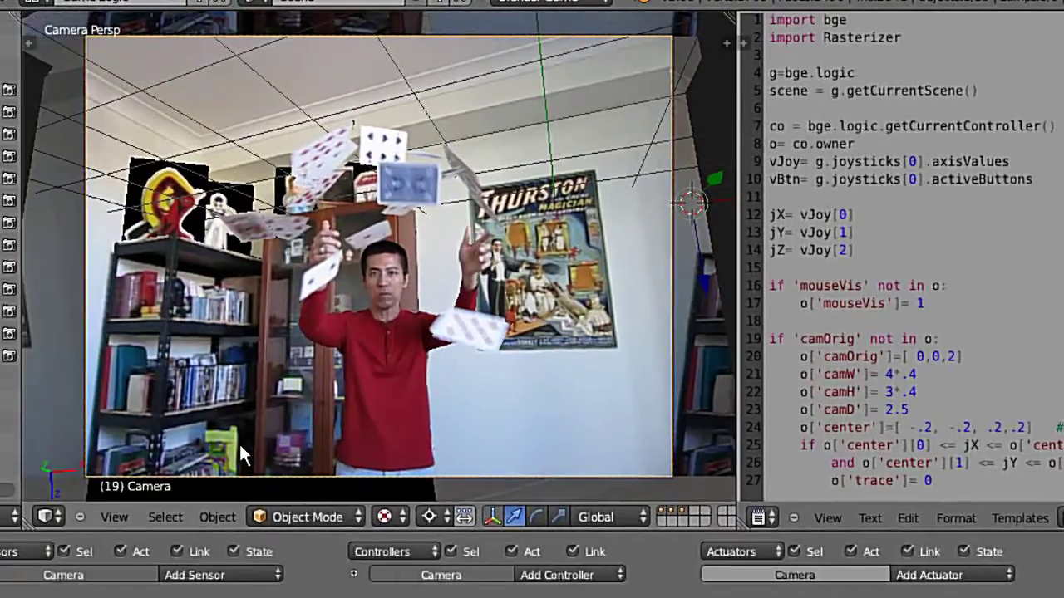
# - Check the frequency setting on Blender's Joystick sensor
pyautogui.click(280, 440)
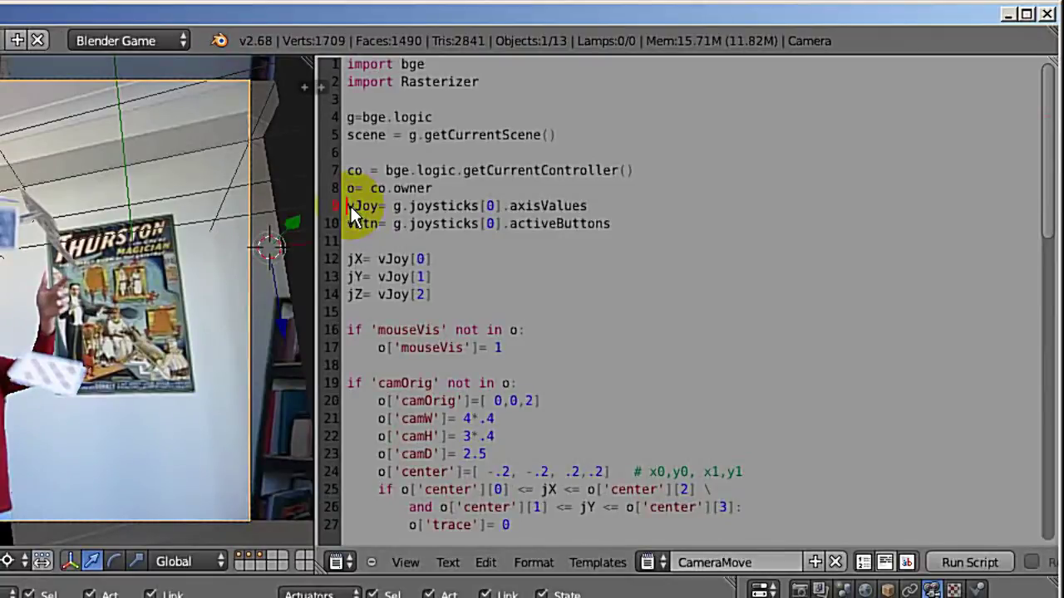
pyautogui.moveTo(349, 217); pyautogui.dragTo(351, 242)
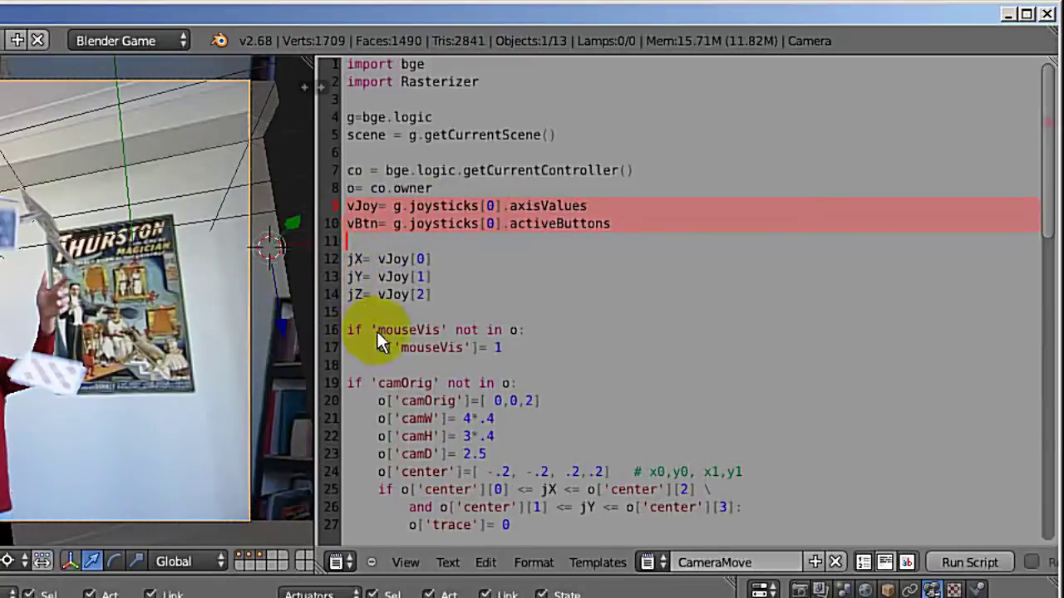
pyautogui.scroll(-3, 389, 324)
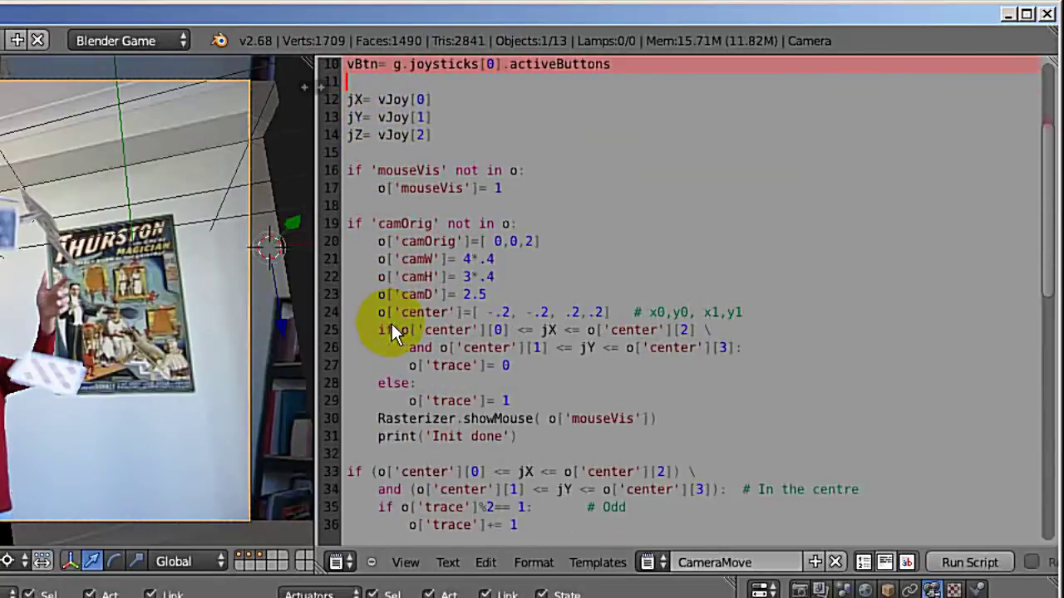
pyautogui.moveTo(348, 225); pyautogui.dragTo(348, 247)
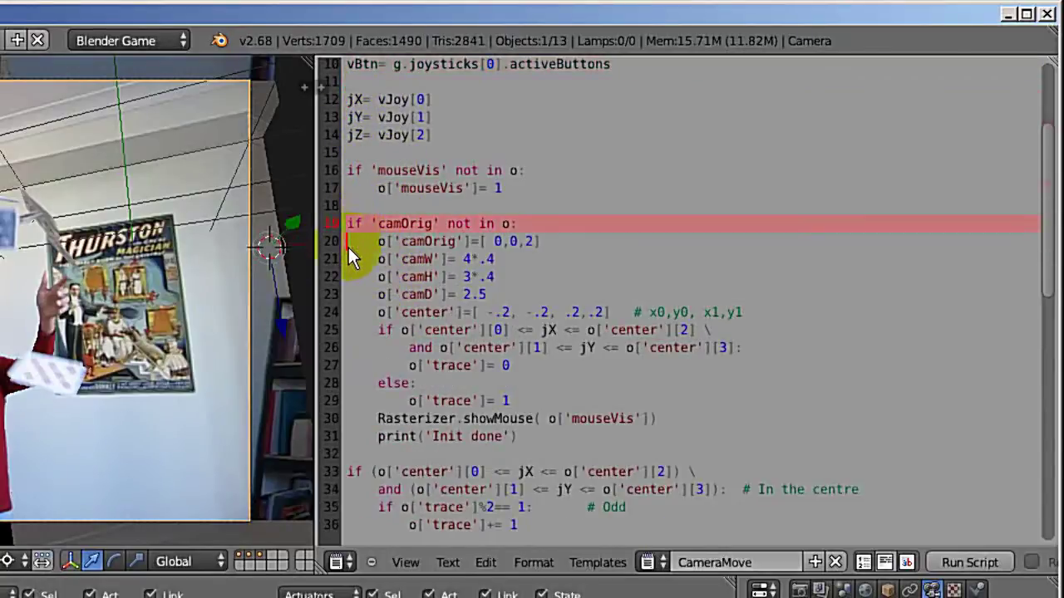
pyautogui.click(434, 226)
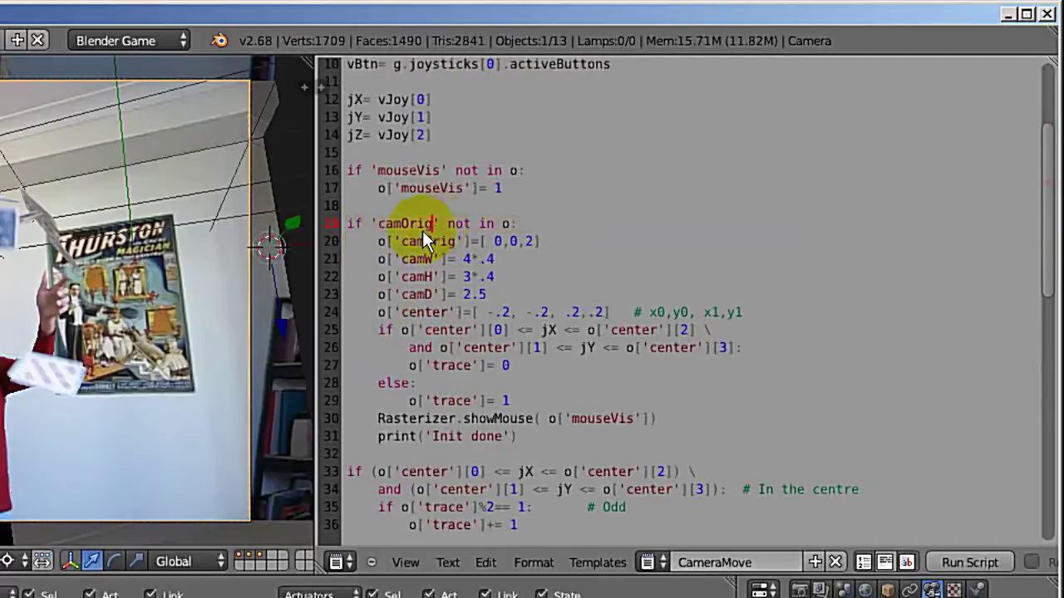
pyautogui.moveTo(346, 239); pyautogui.dragTo(368, 455)
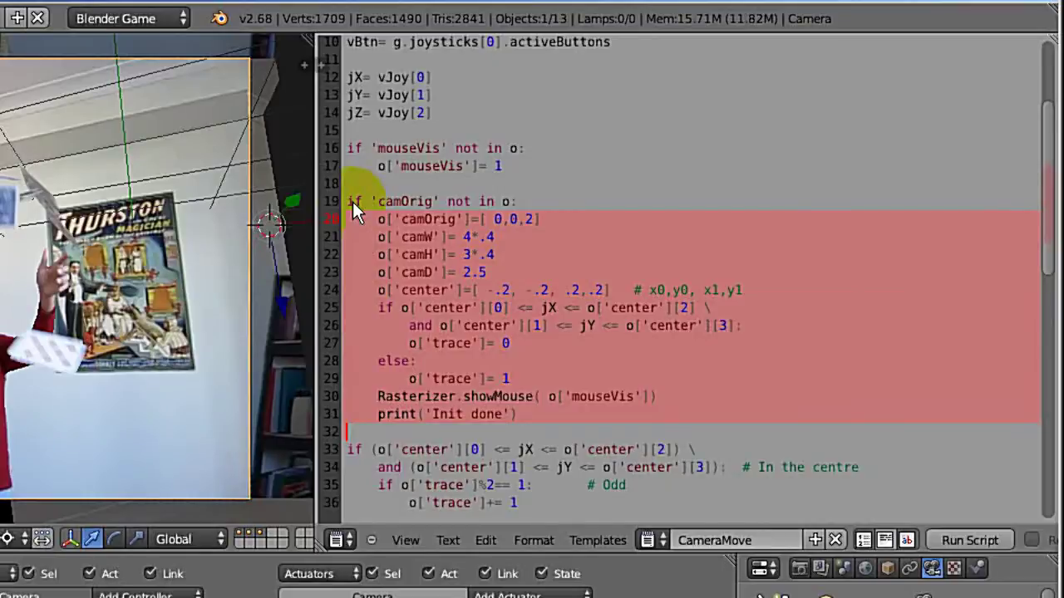
pyautogui.moveTo(353, 202); pyautogui.dragTo(396, 405)
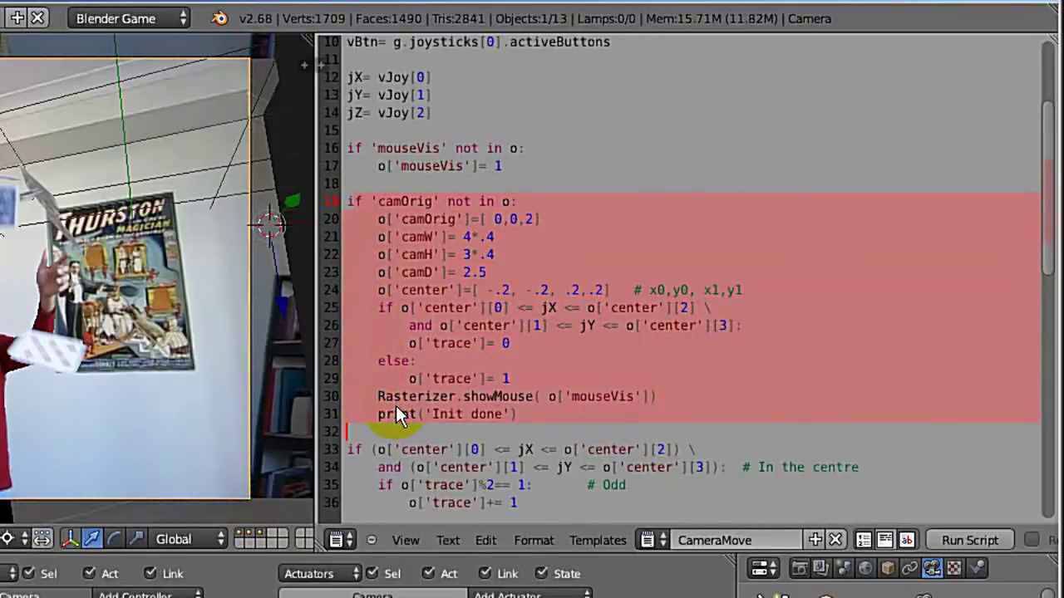
pyautogui.scroll(-4, 396, 405)
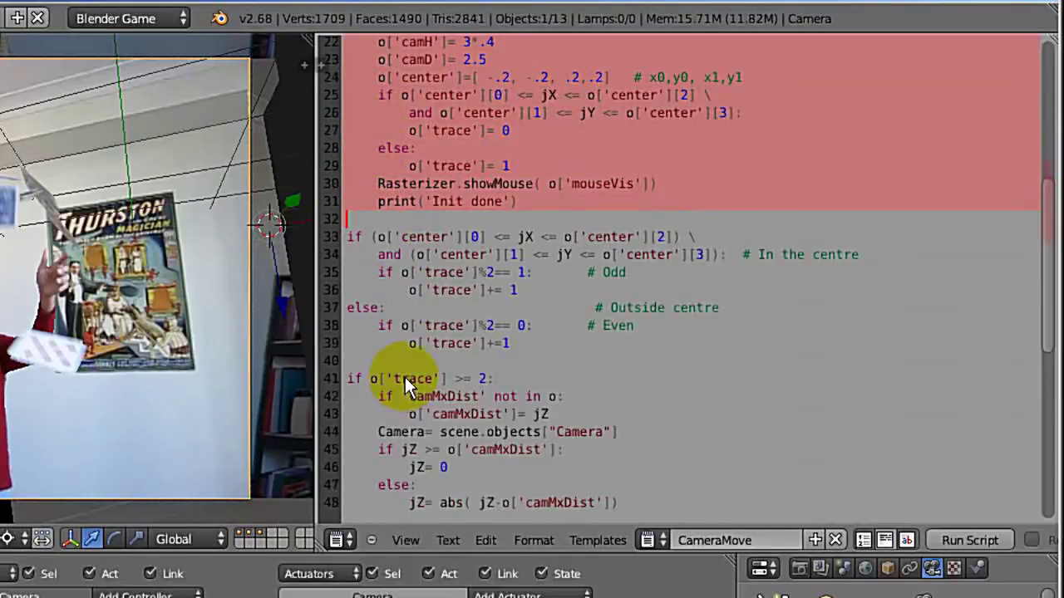
pyautogui.scroll(-2, 404, 379)
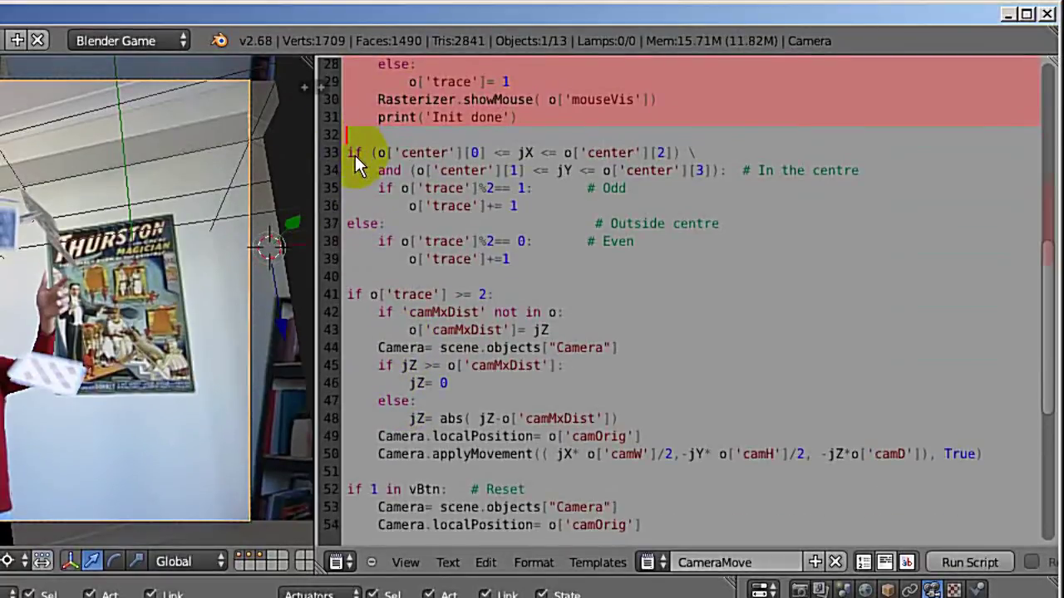
pyautogui.moveTo(352, 155); pyautogui.dragTo(350, 420)
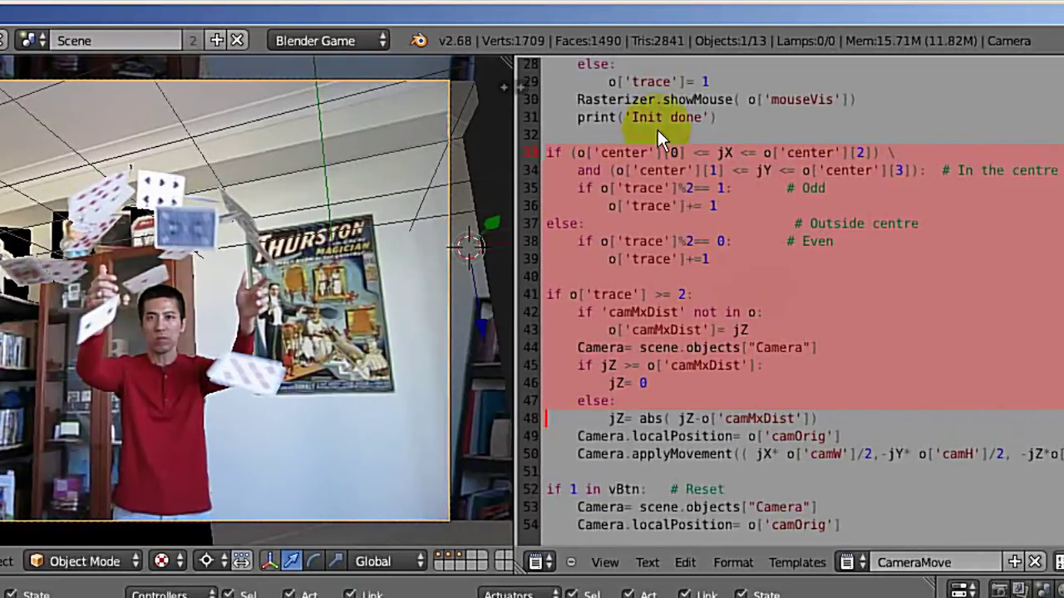
pyautogui.click(696, 388)
pyautogui.scroll(-1, 696, 388)
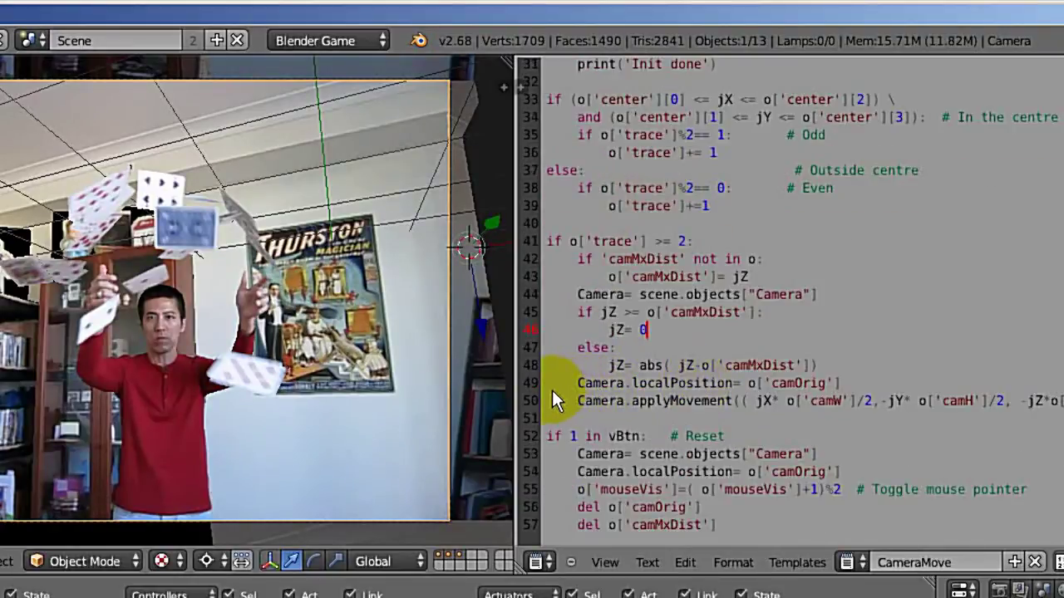
pyautogui.moveTo(547, 385); pyautogui.dragTo(547, 412)
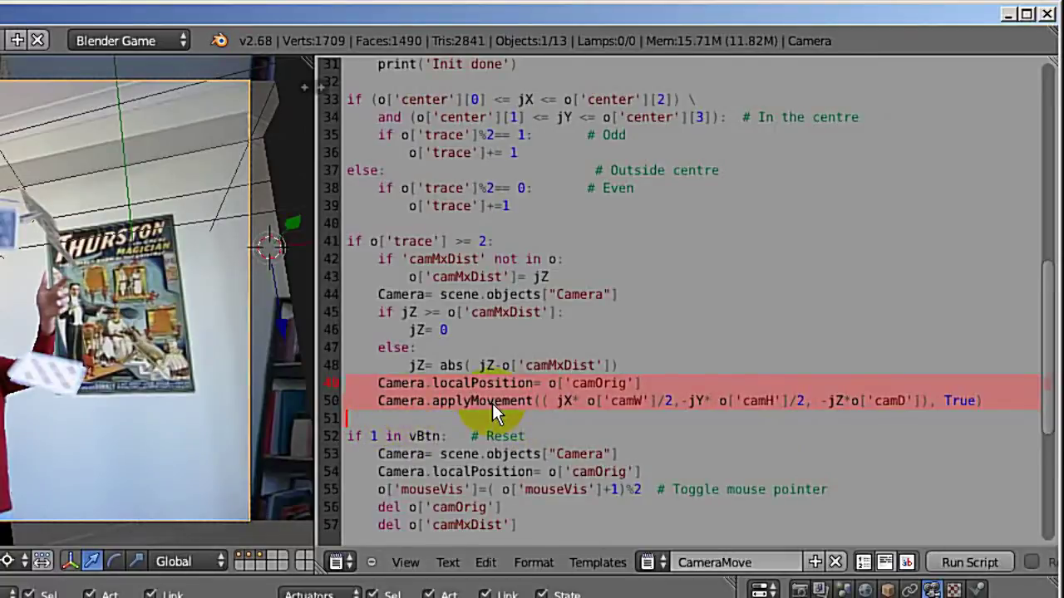
pyautogui.scroll(-3, 492, 403)
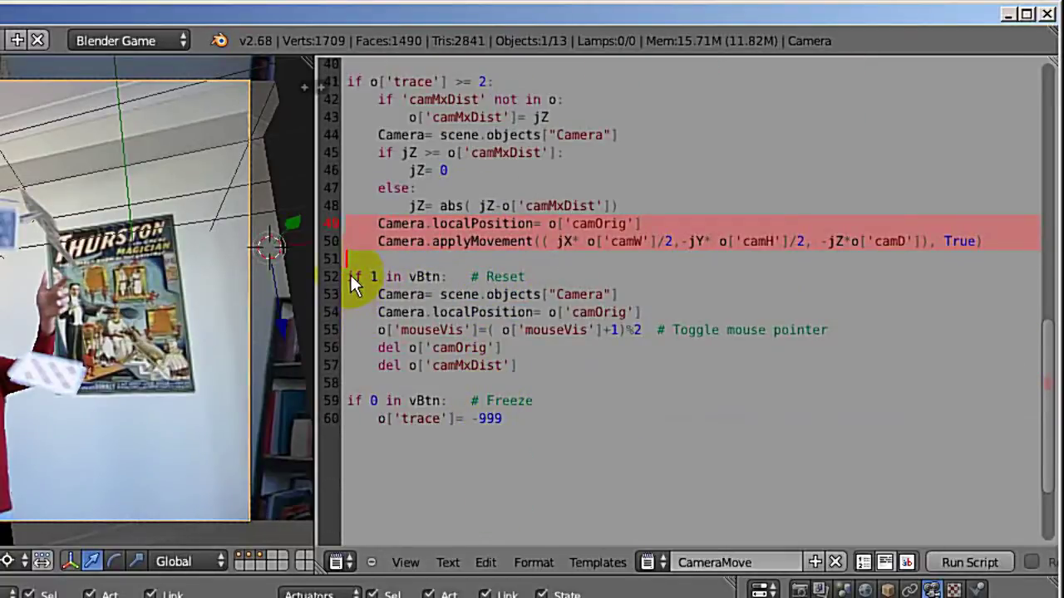
pyautogui.moveTo(350, 272); pyautogui.dragTo(345, 342)
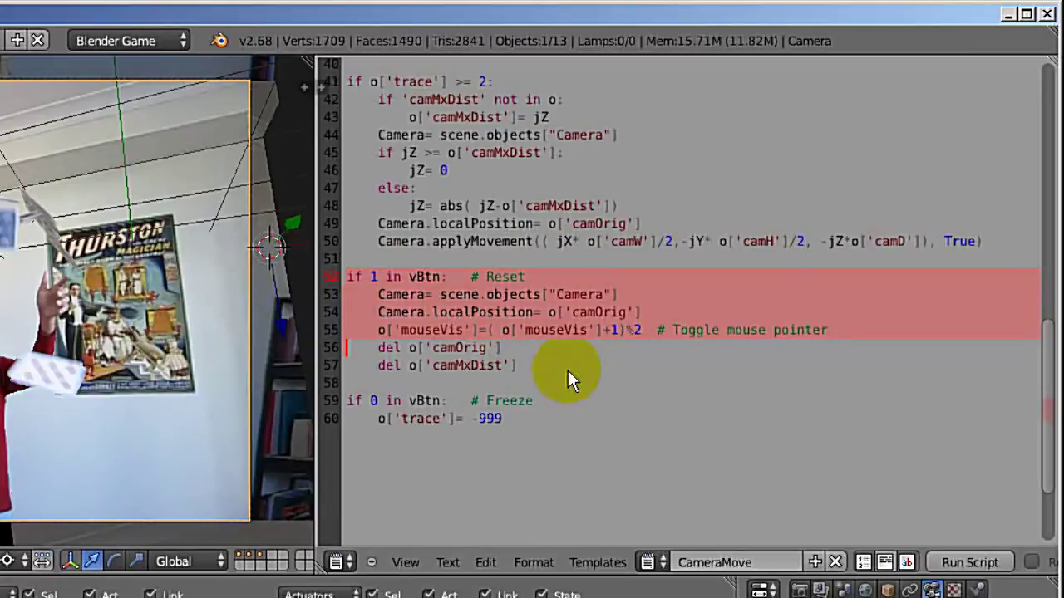
pyautogui.moveTo(346, 278); pyautogui.dragTo(346, 378)
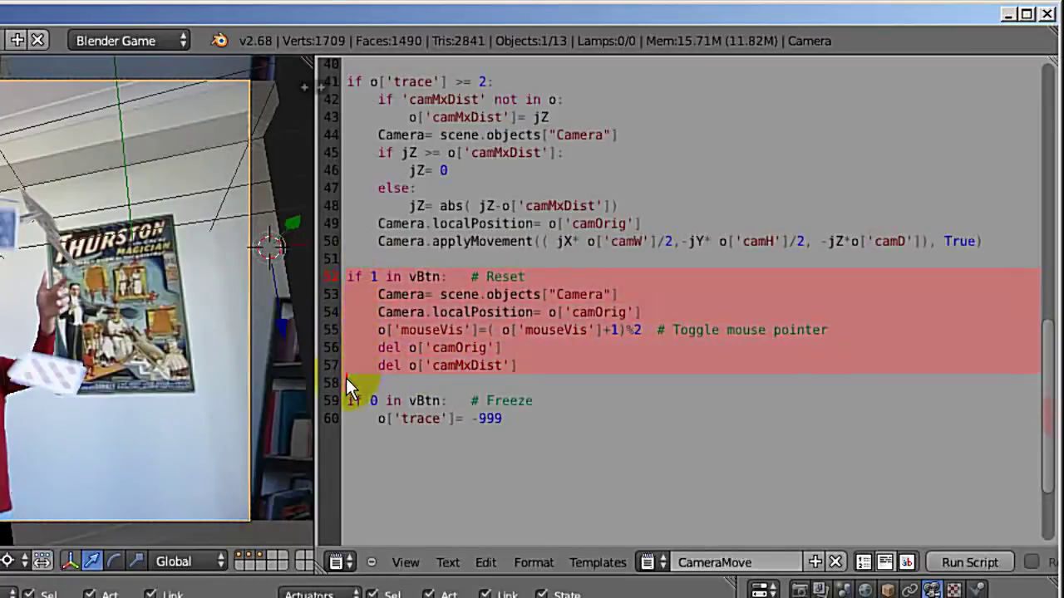
pyautogui.click(385, 276)
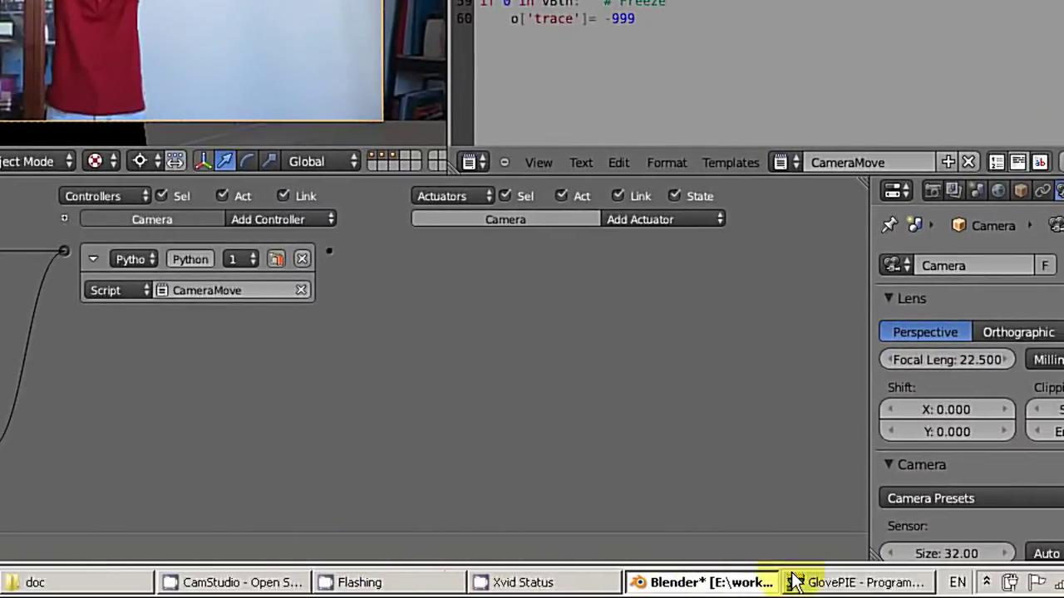
# - Highlight wiimote.B mapped to Digital1 on line 26 and button index 1 in the Reset check
pyautogui.click(794, 581)
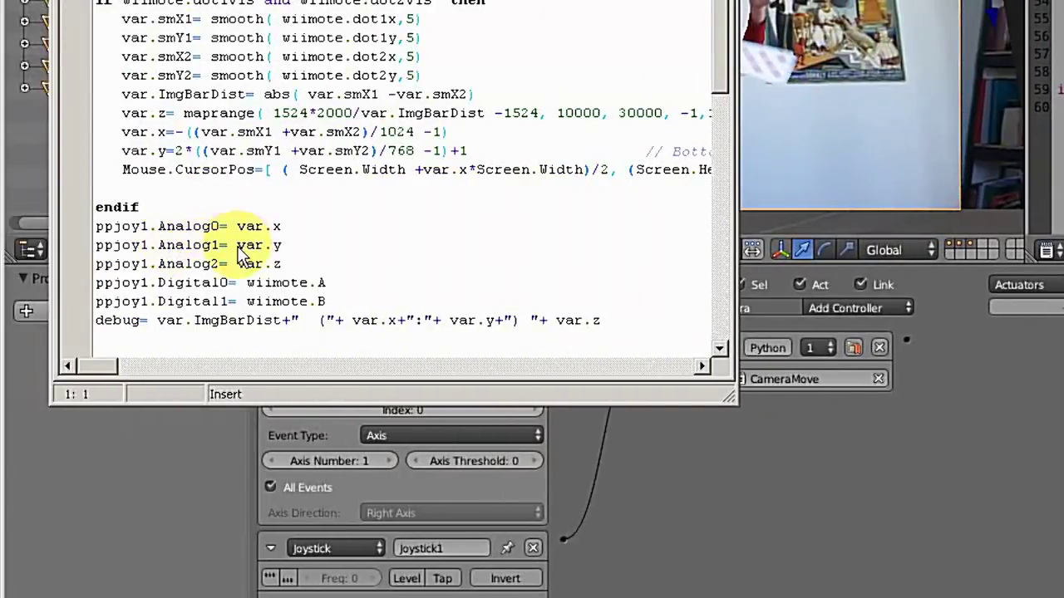
pyautogui.click(245, 302)
pyautogui.moveTo(246, 303); pyautogui.dragTo(333, 308)
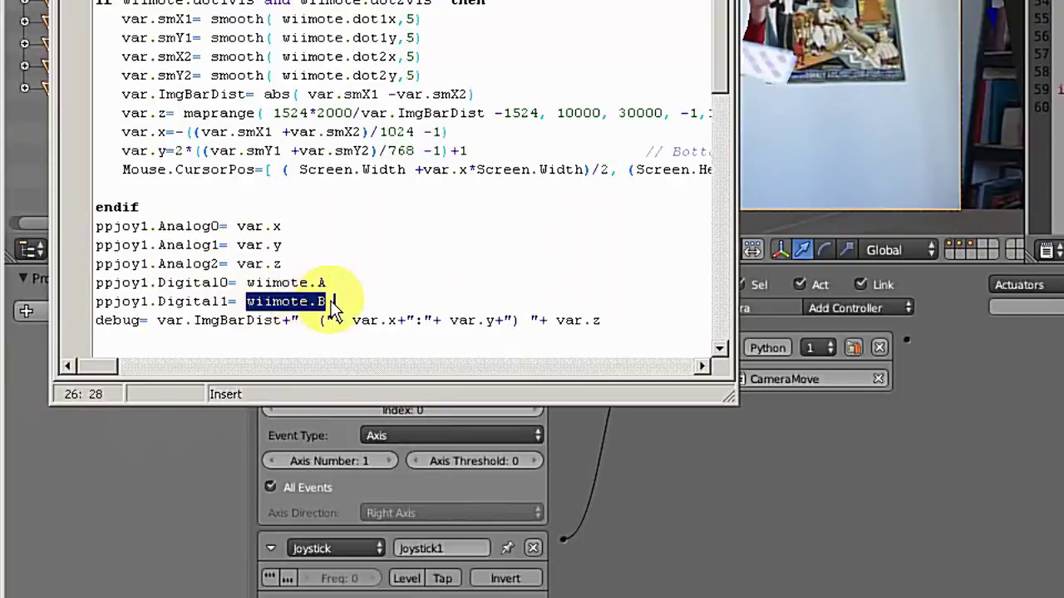
pyautogui.click(229, 304)
pyautogui.doubleClick(227, 303)
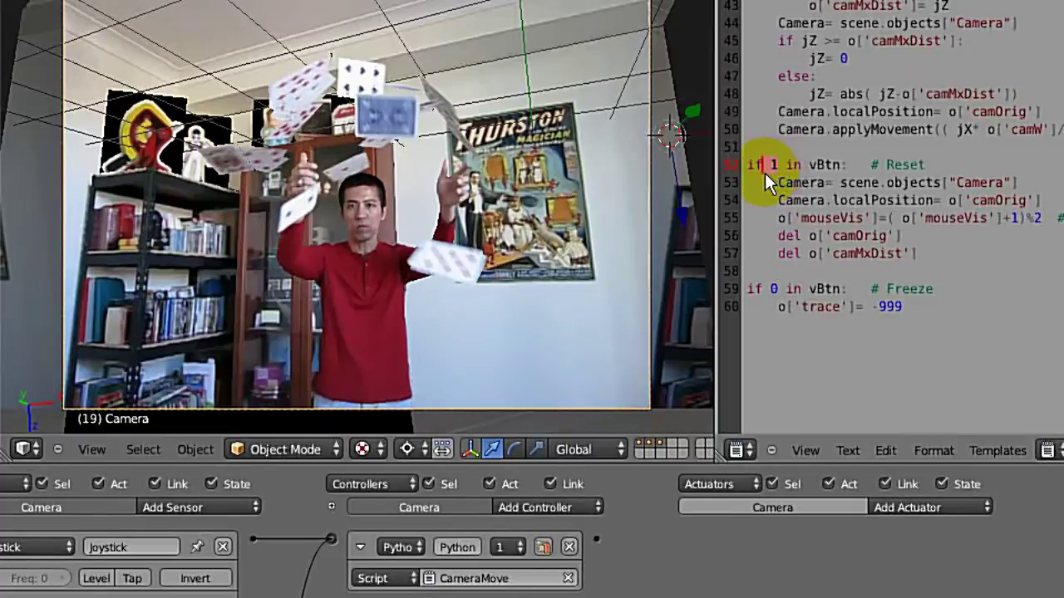
pyautogui.click(764, 171)
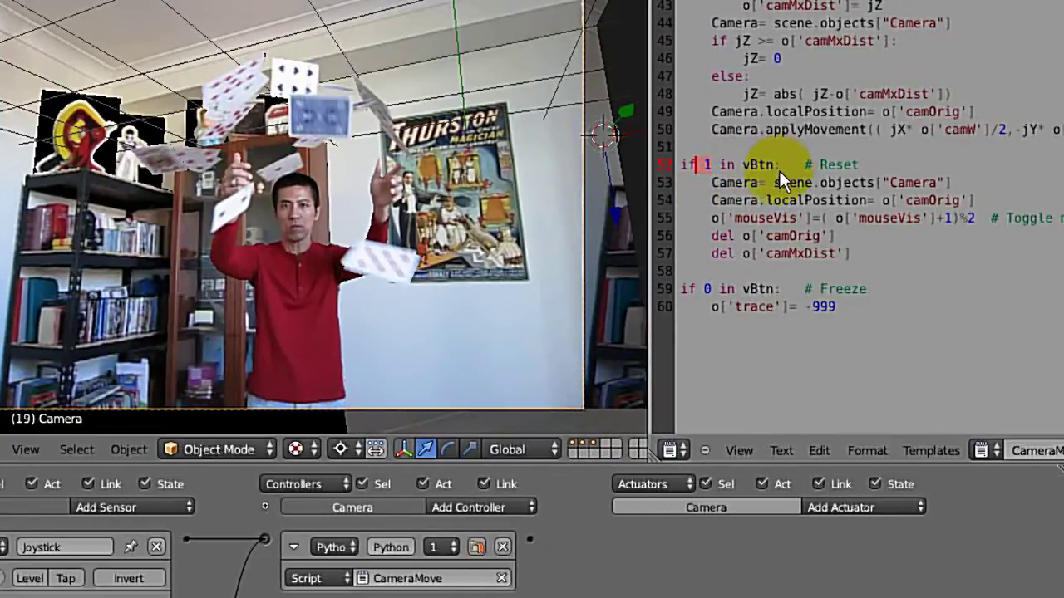
pyautogui.click(708, 288)
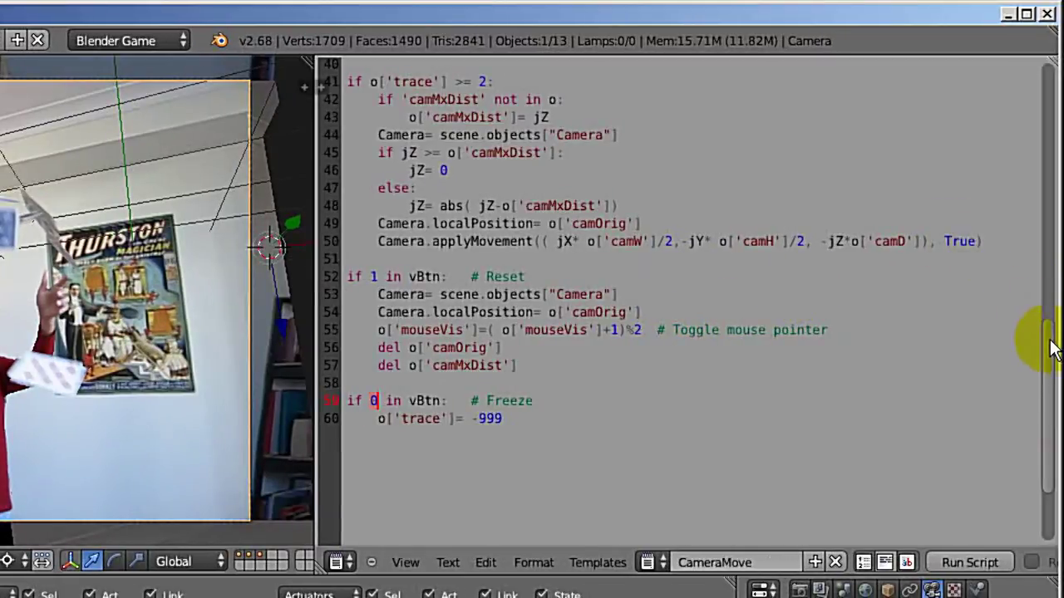
pyautogui.moveTo(1052, 349); pyautogui.dragTo(1054, 67)
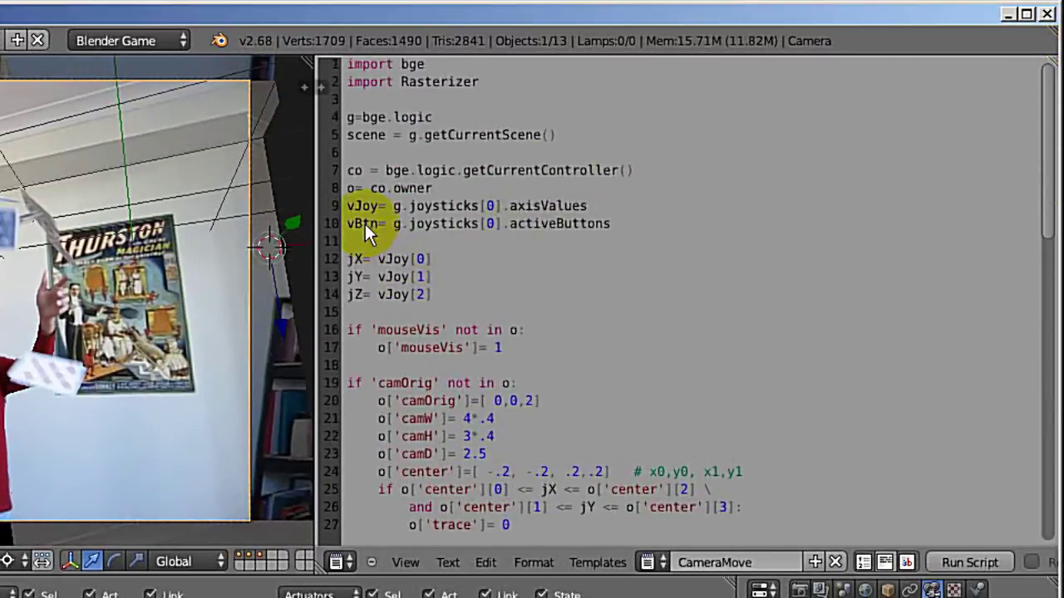
pyautogui.moveTo(346, 206); pyautogui.dragTo(355, 244)
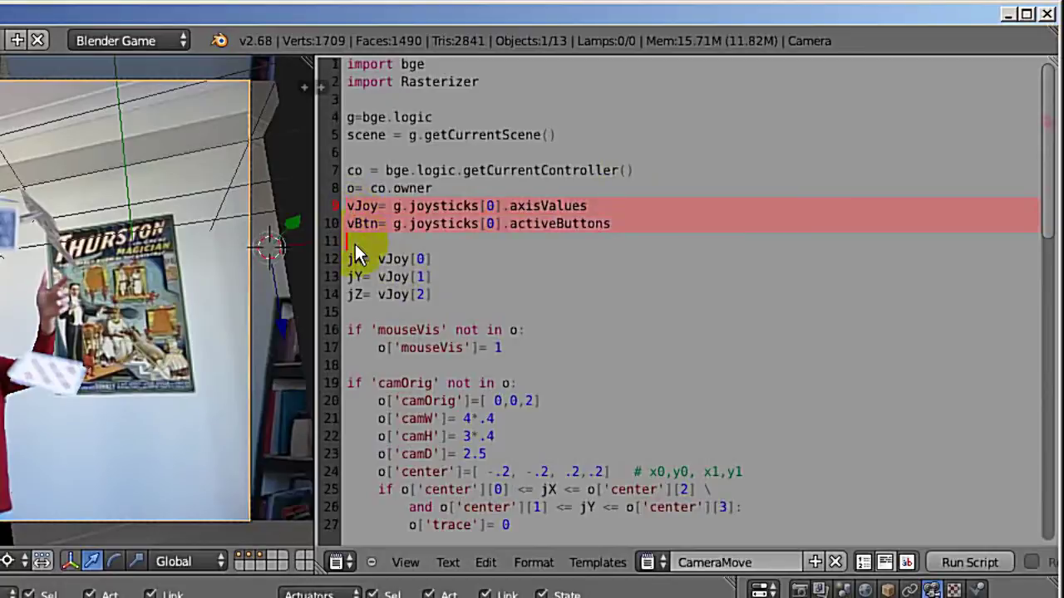